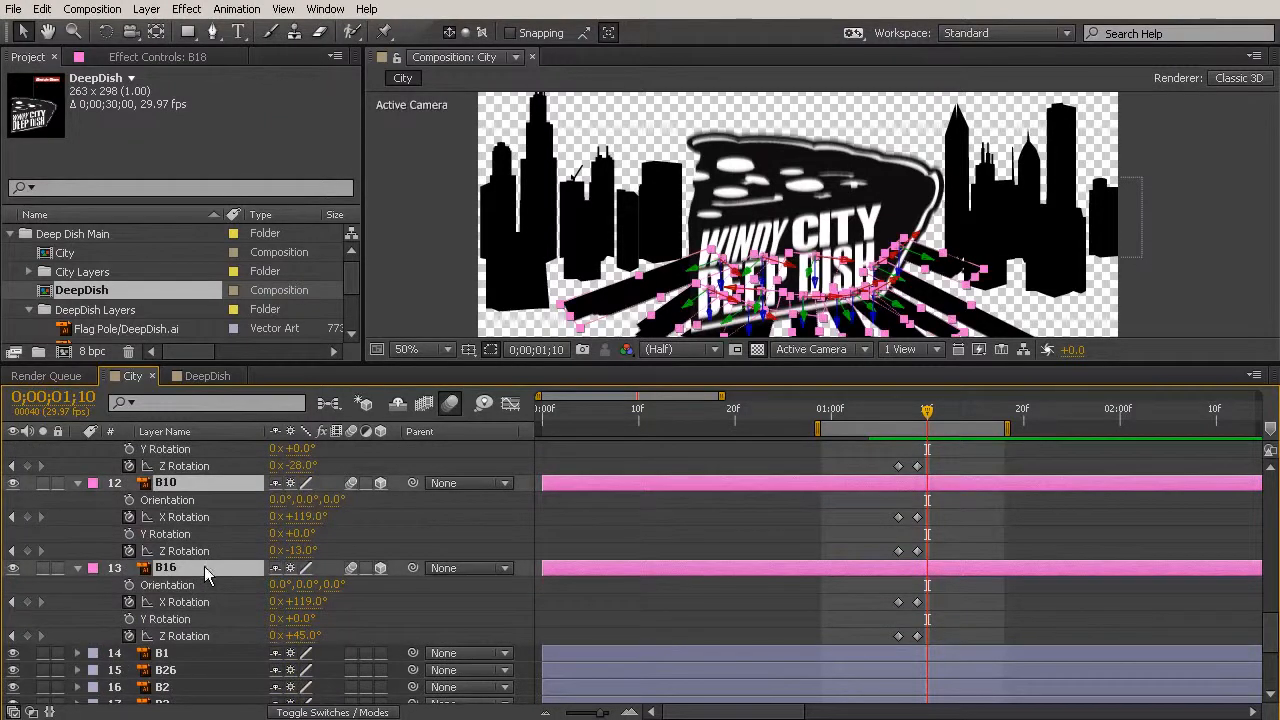
- Show only the keyframed properties of the selected B layers and set their X Rotation to 109° at 0;00;01;10, comparing with the previous frame
key(u)
key(u)
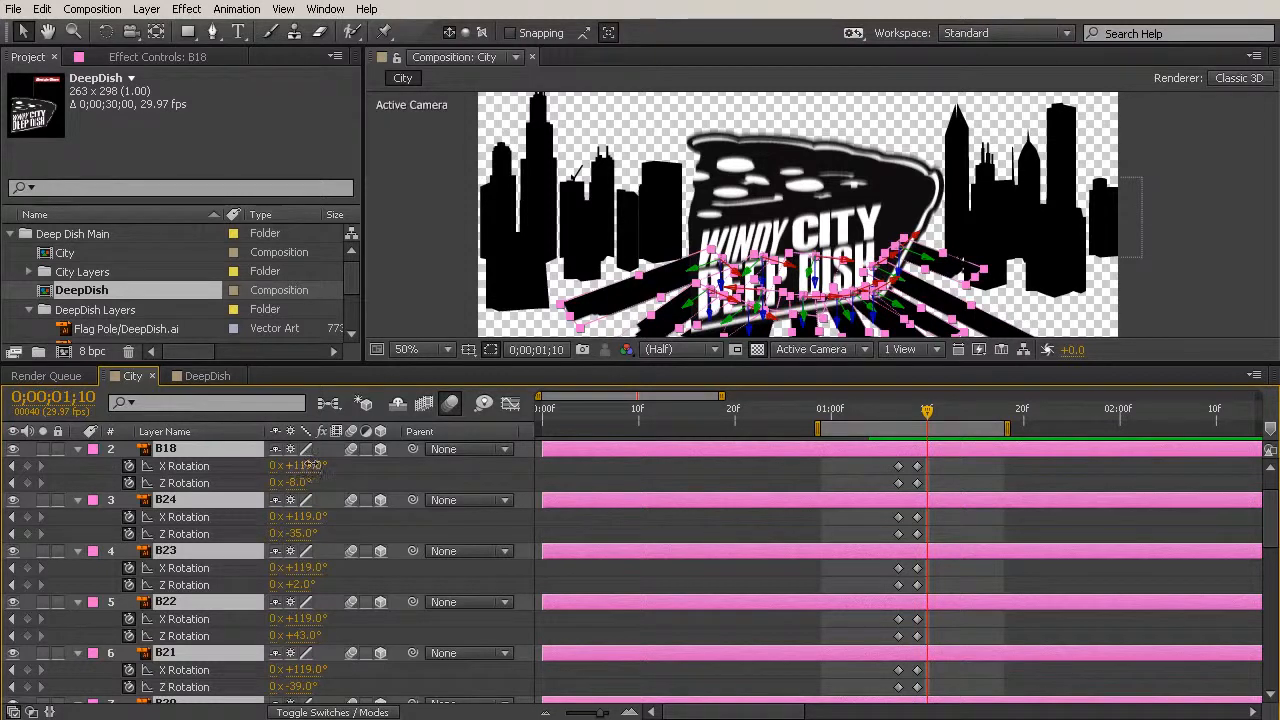
drag(311, 465, 300, 465)
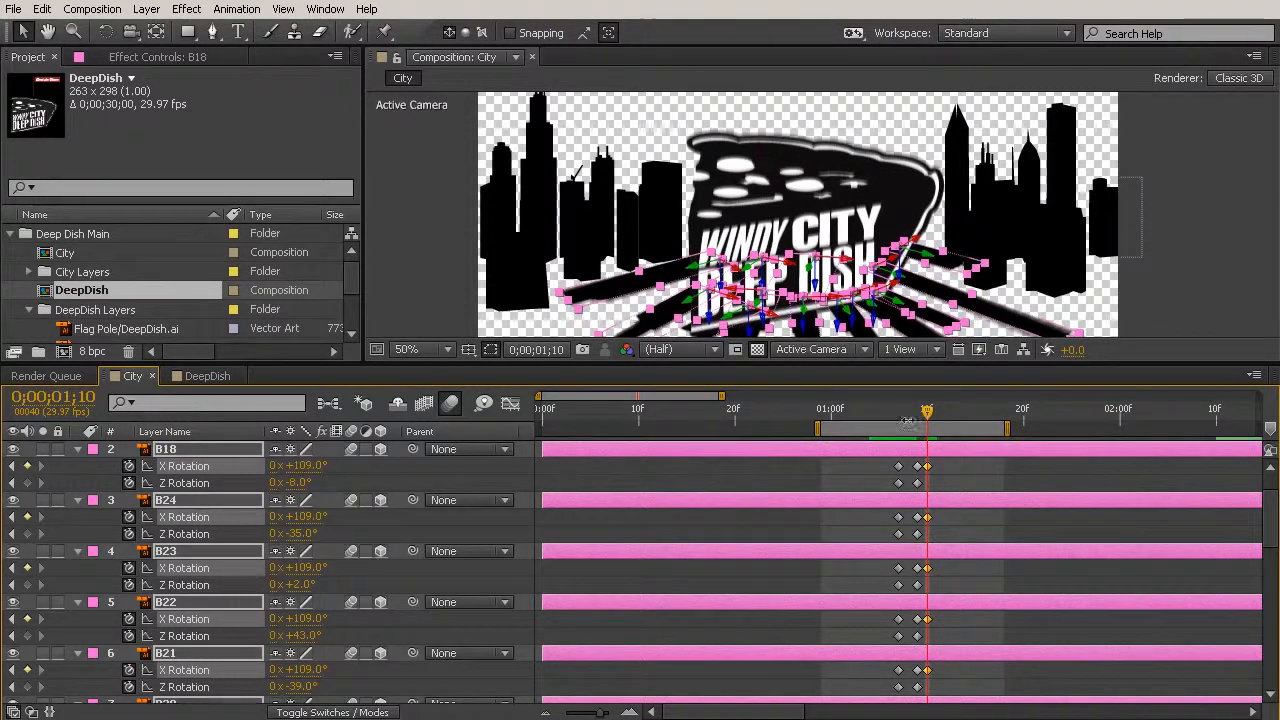
click(921, 412)
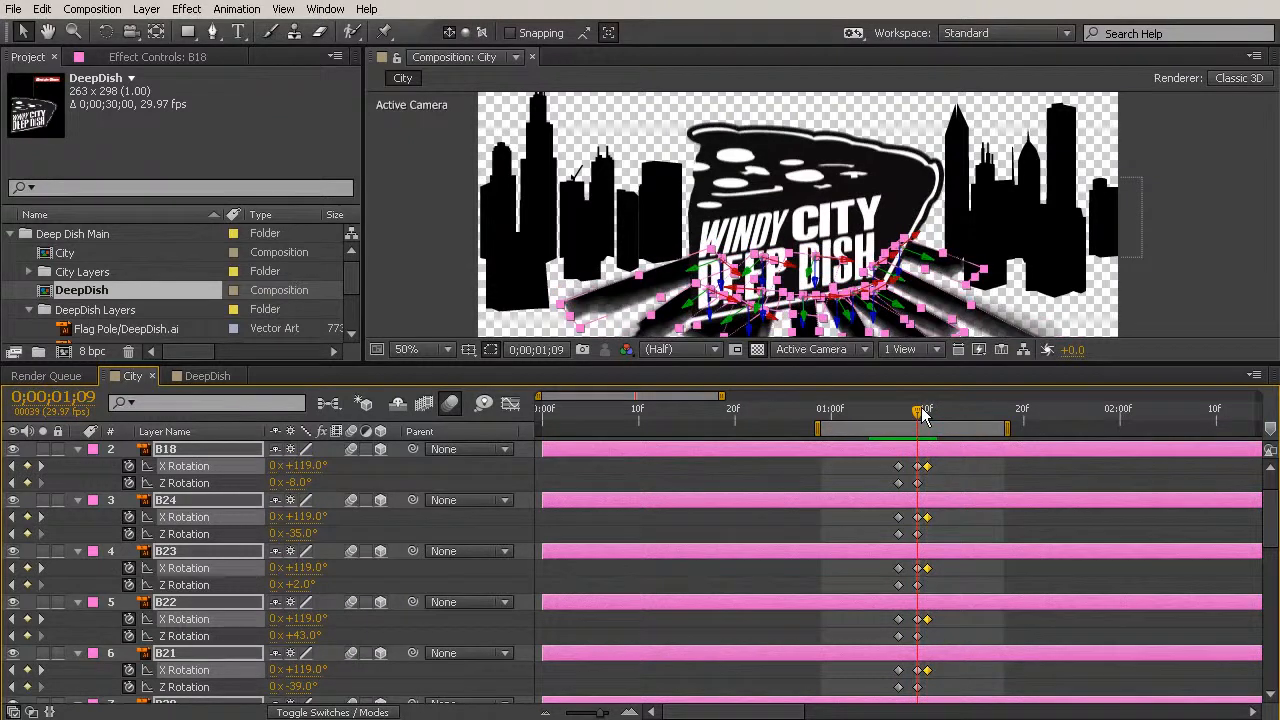
click(927, 412)
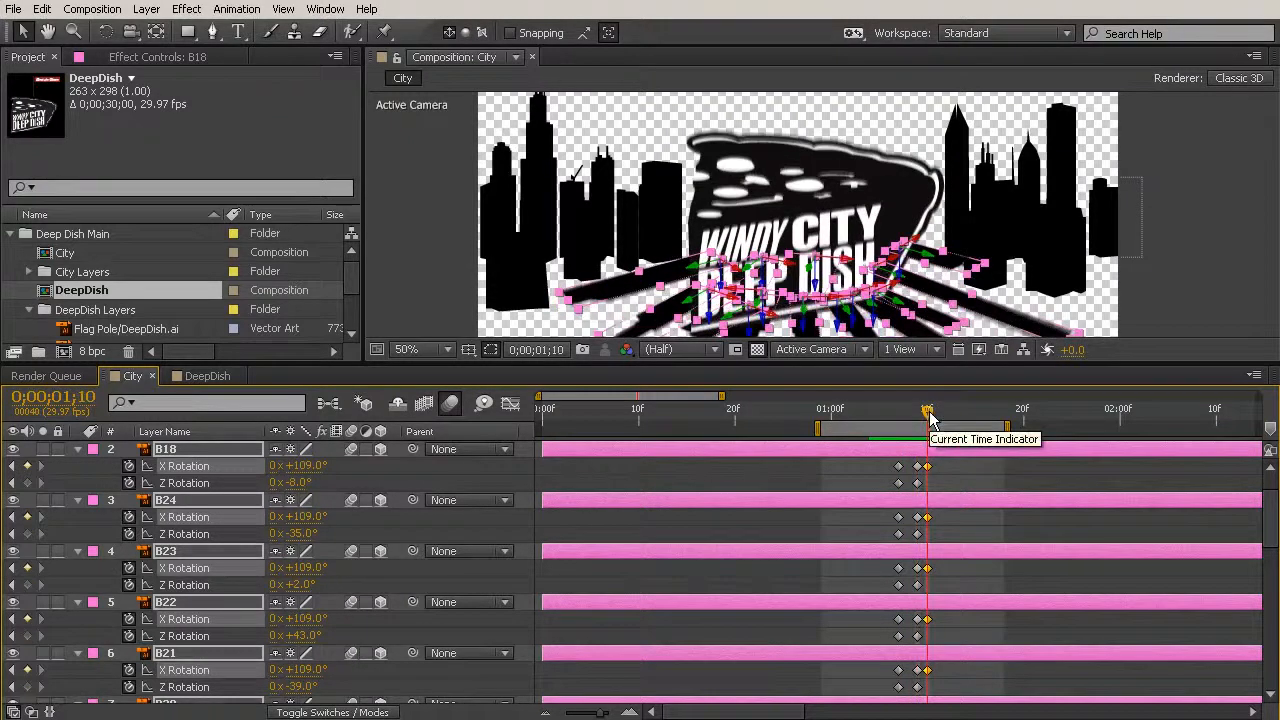
- Set the X Rotation of the selected B layers to 119° at 0;00;01;11
key(Page_Down)
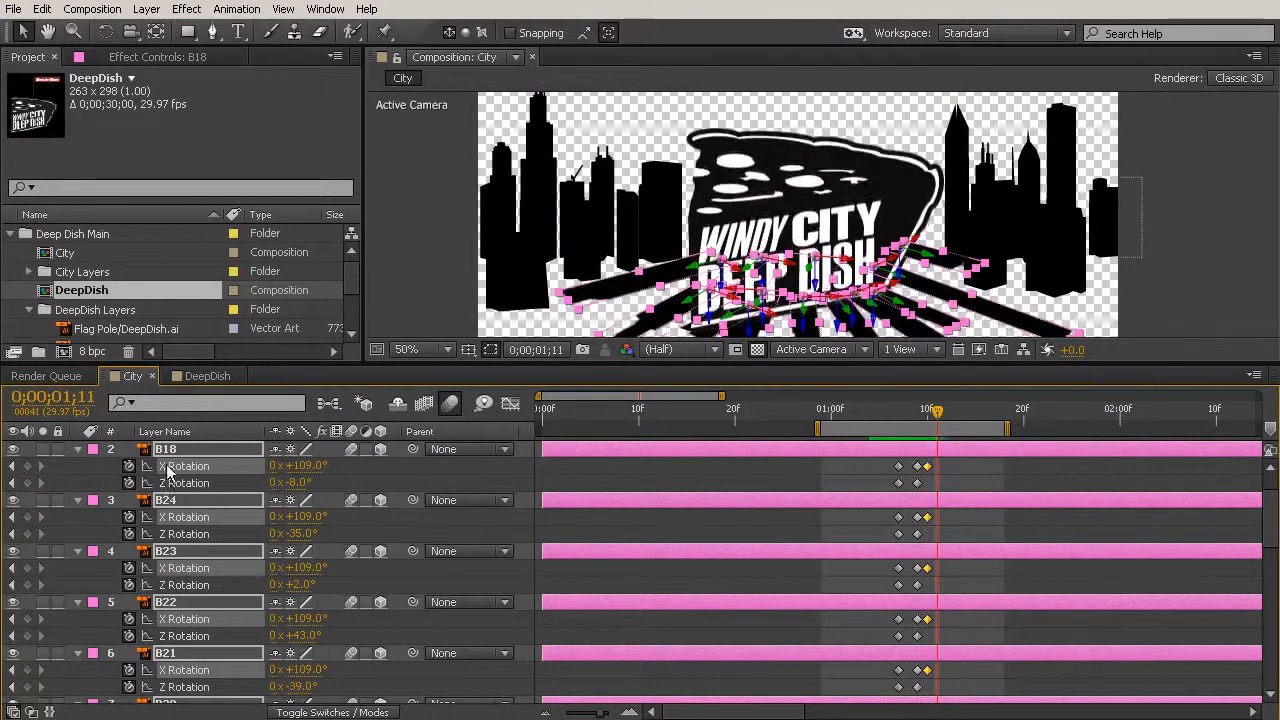
click(297, 466)
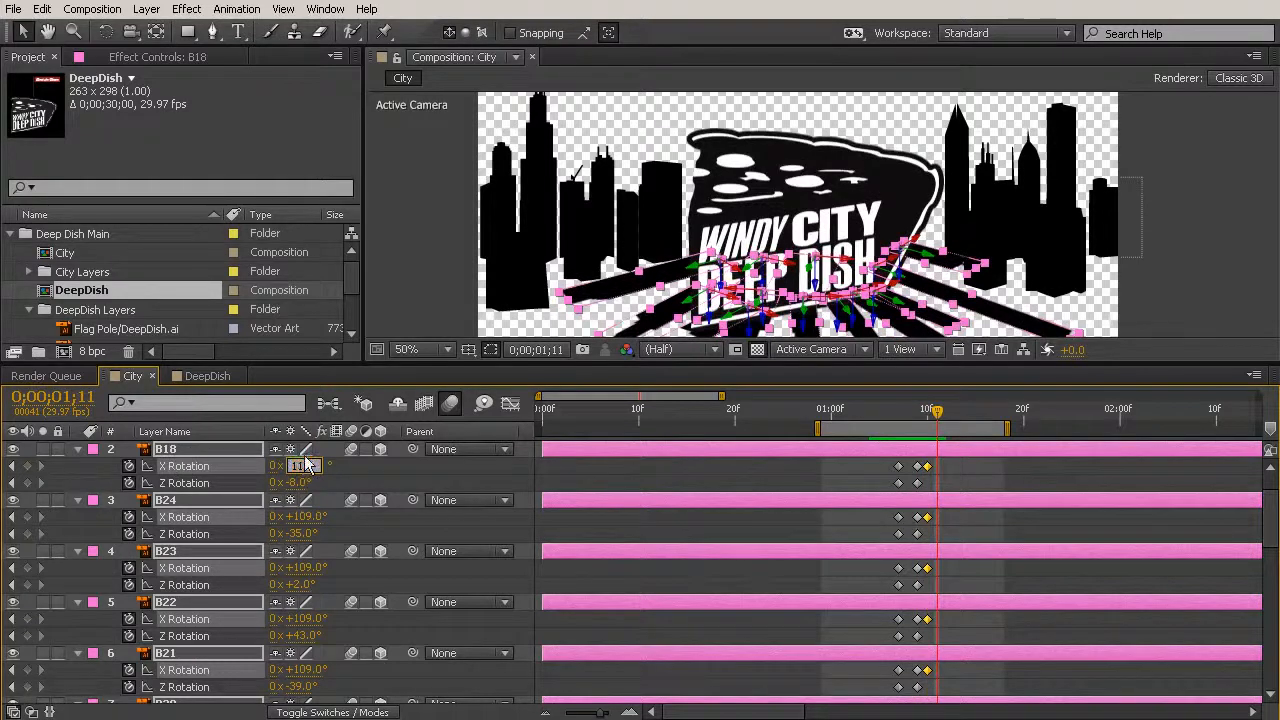
click(1011, 472)
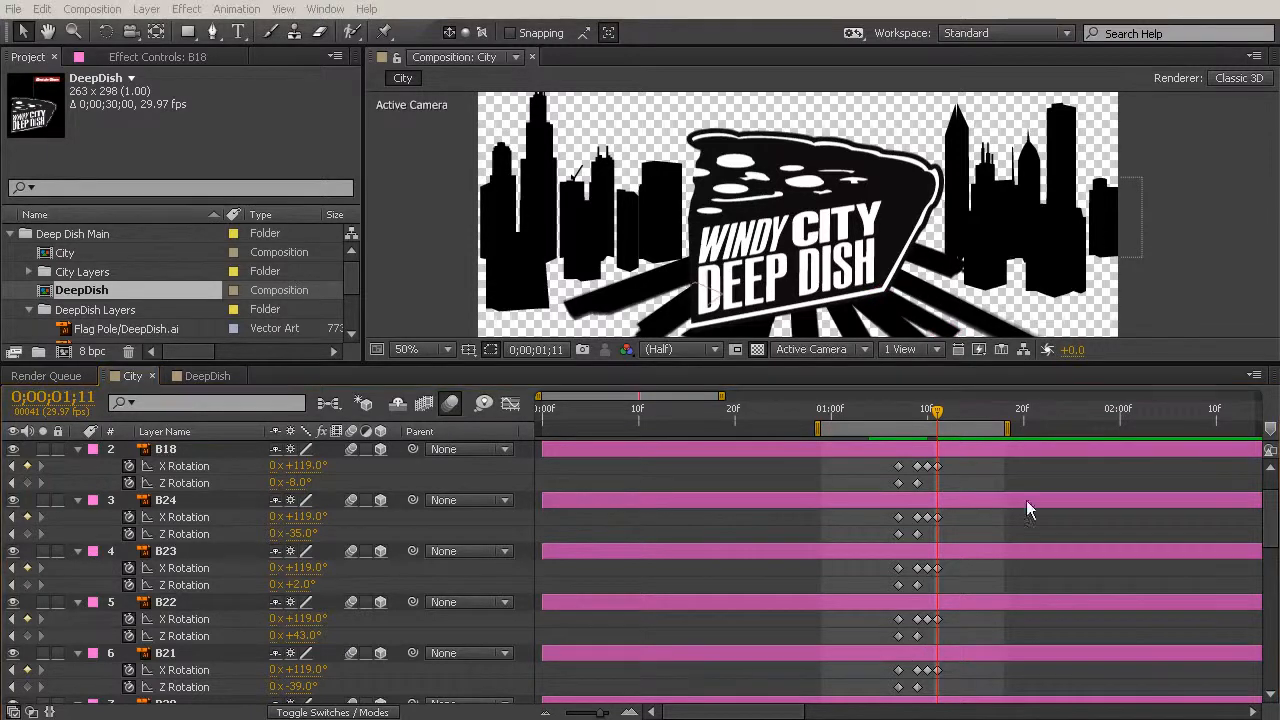
- Bring the Calculator into view and subtract 109 from 119
drag(1279, 500, 970, 235)
click(937, 468)
click(937, 468)
click(1015, 404)
click(1058, 468)
click(937, 468)
click(957, 500)
click(1015, 404)
click(1100, 513)
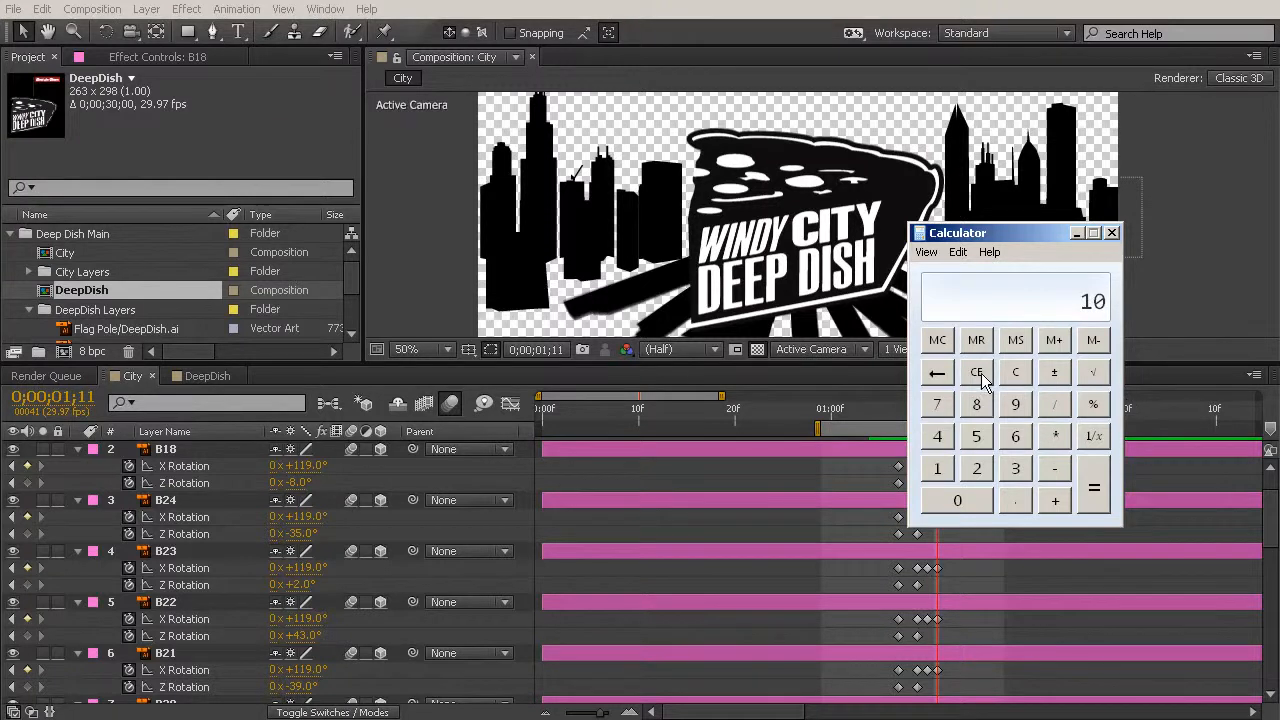
- Clear the calculator, add 5 to 109, and return to After Effects
click(1015, 372)
click(937, 468)
click(952, 503)
click(1015, 404)
click(1055, 500)
click(976, 436)
click(1094, 490)
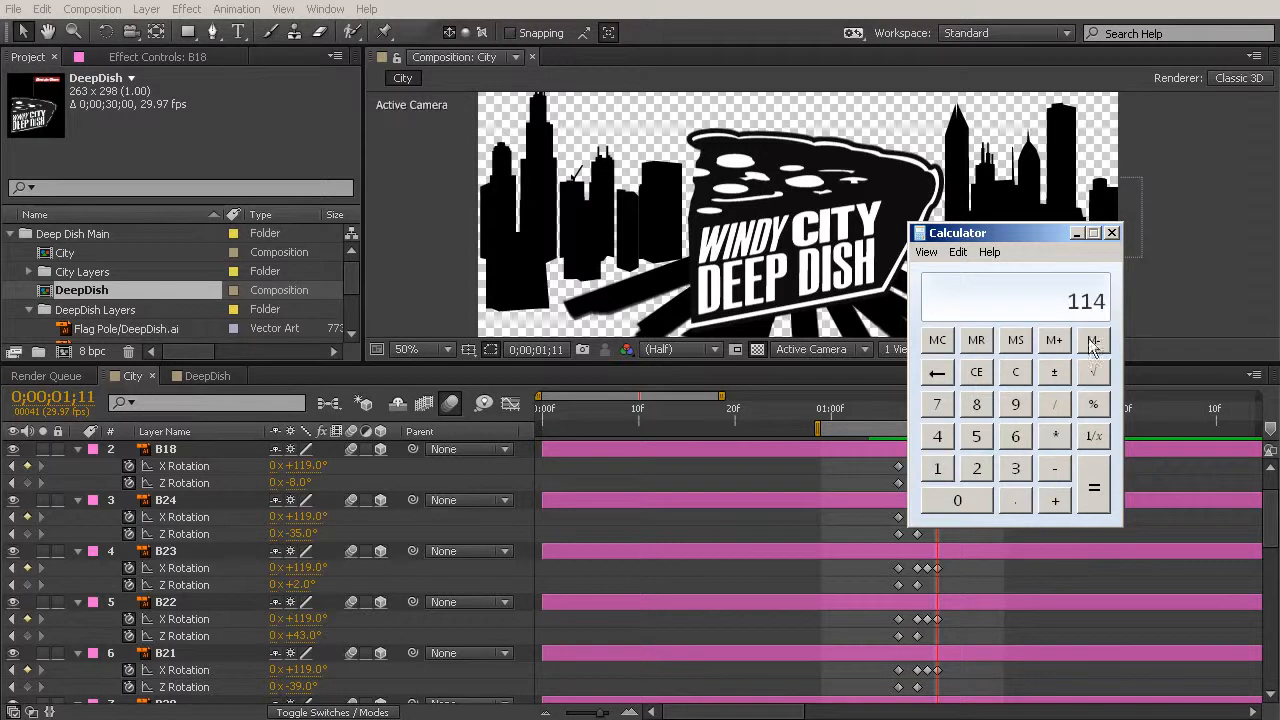
key(alt+Tab)
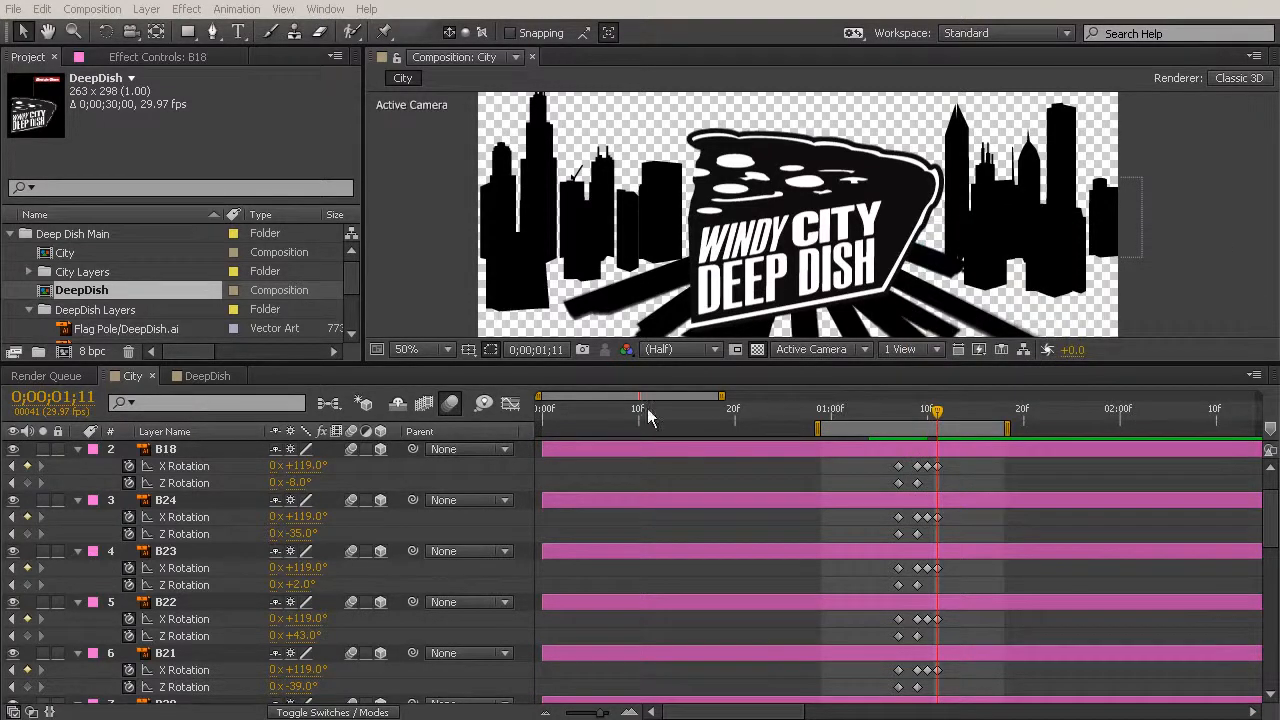
- Set layer B18's X Rotation to 114° at 0;00;01;12
click(984, 428)
key(Page_Down)
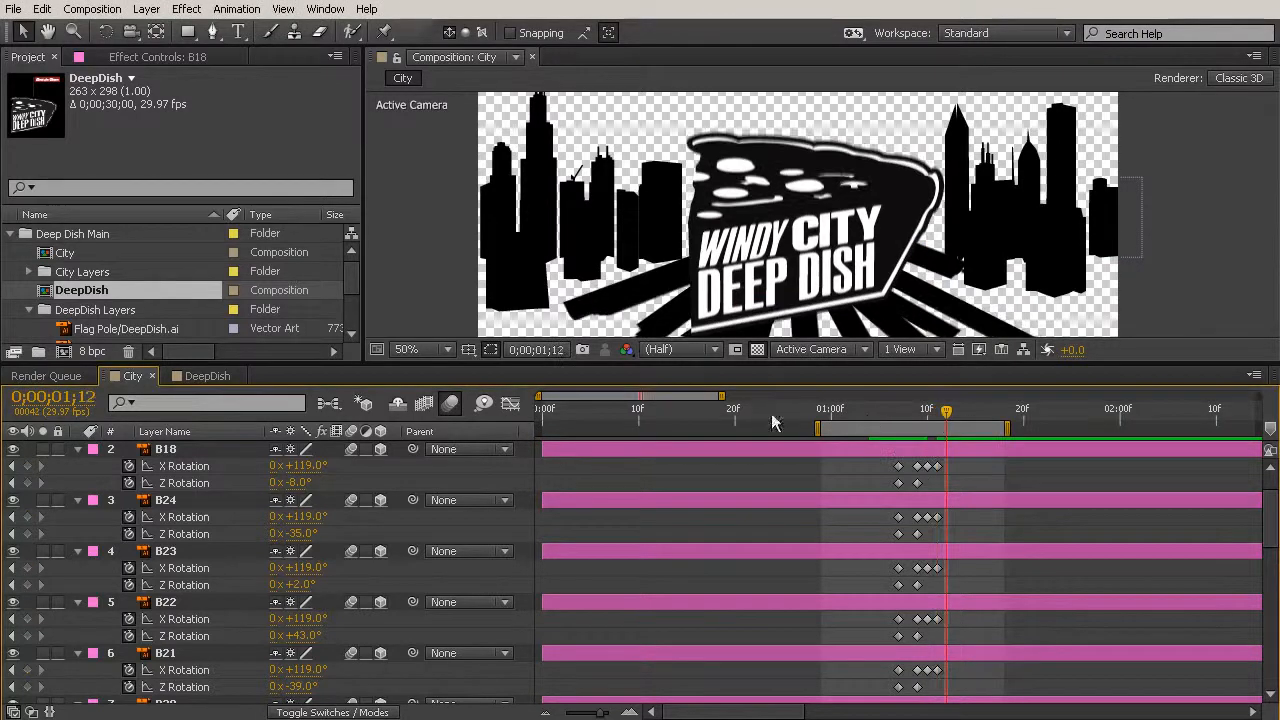
click(298, 466)
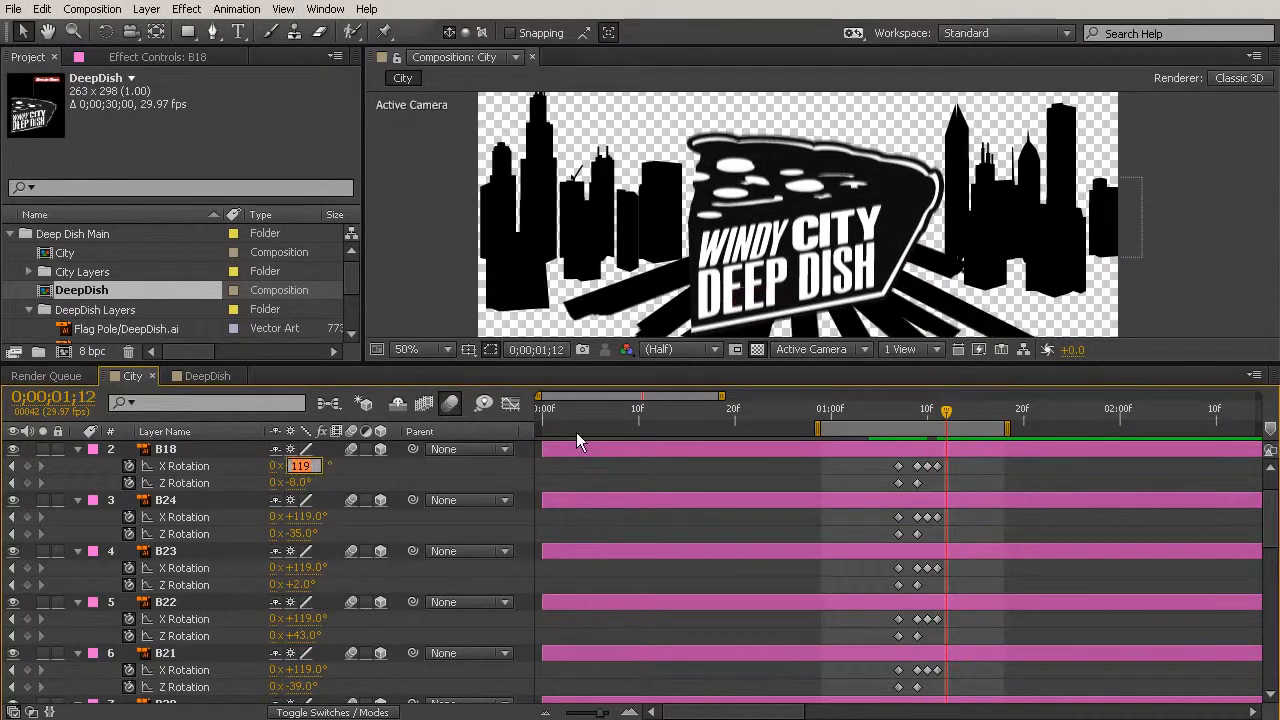
text(114)
key(Return)
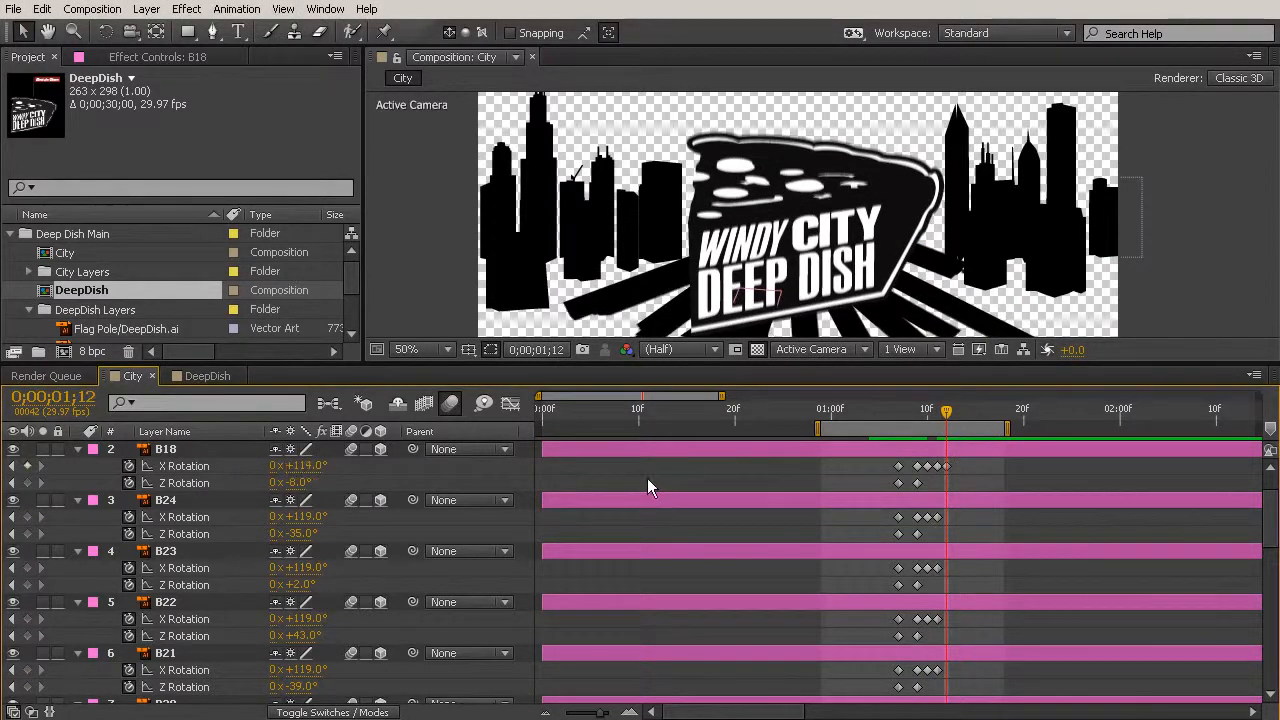
- Select layers B24 through B16, set their X Rotation to 114° at 0;00;01;12, and advance to 0;00;01;13
click(748, 497)
scroll(1026, 569, down, 3)
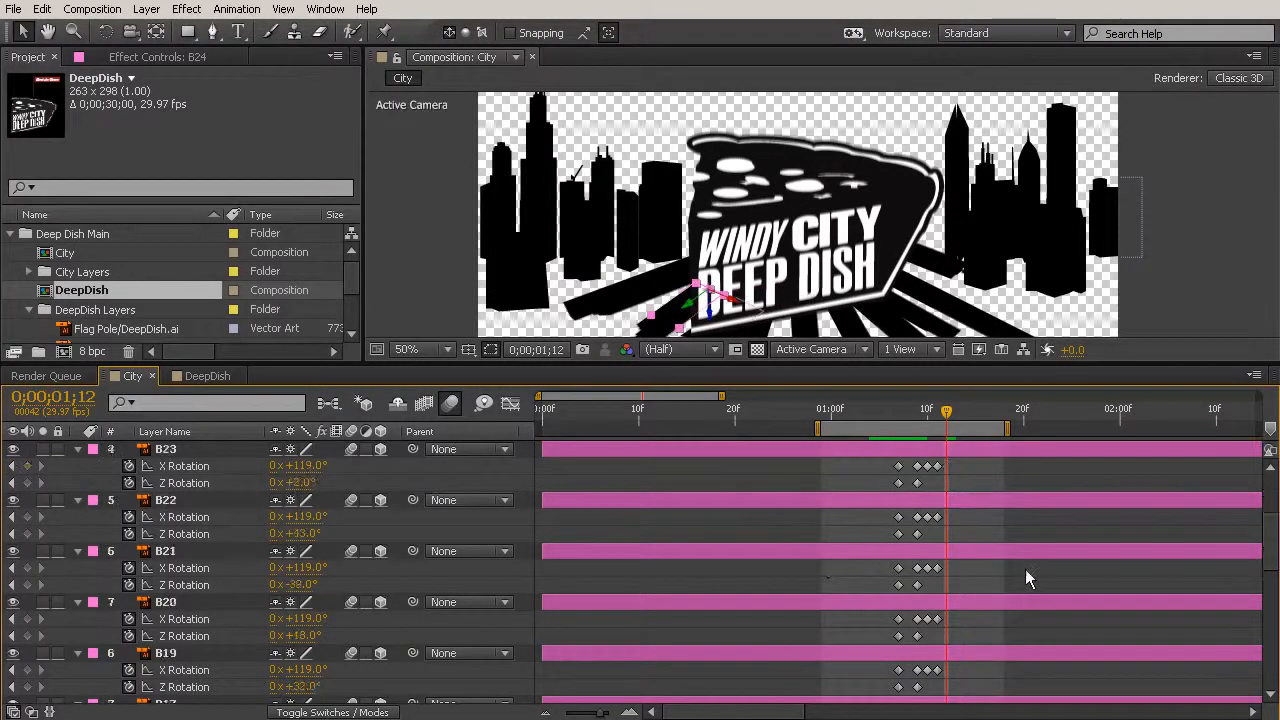
scroll(979, 478, up, 3)
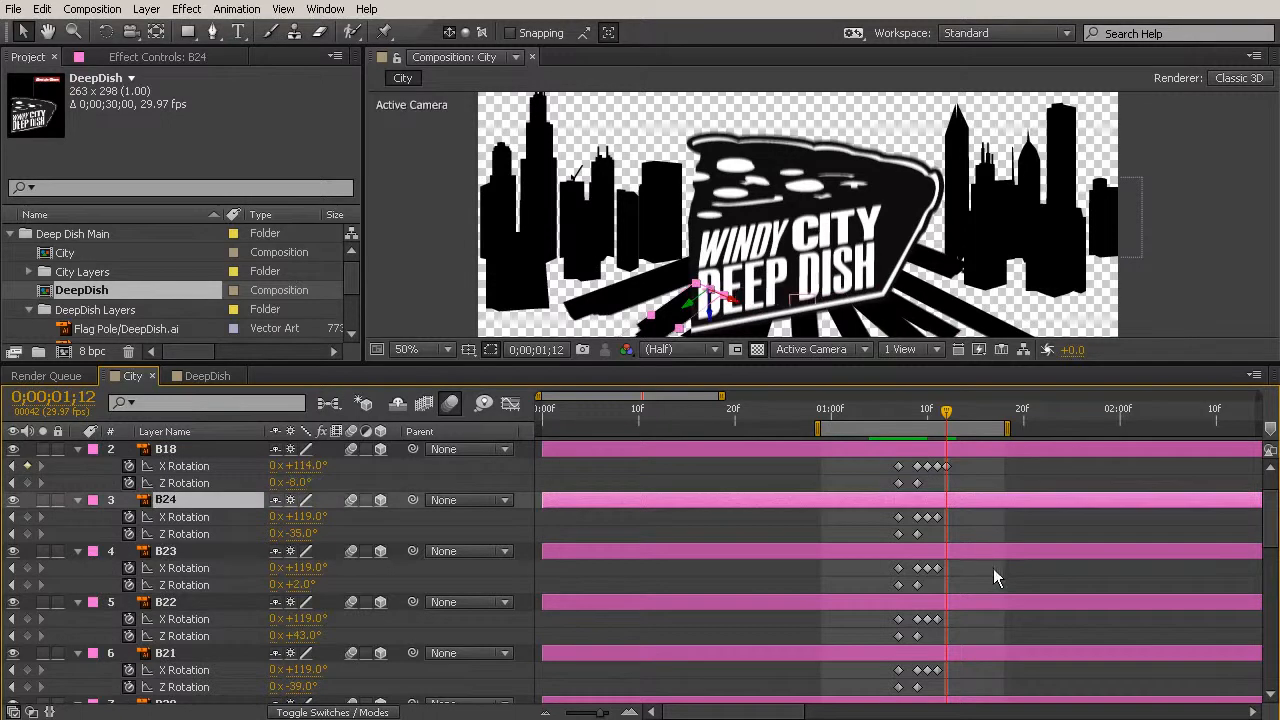
scroll(993, 569, down, 5)
scroll(993, 569, down, 6)
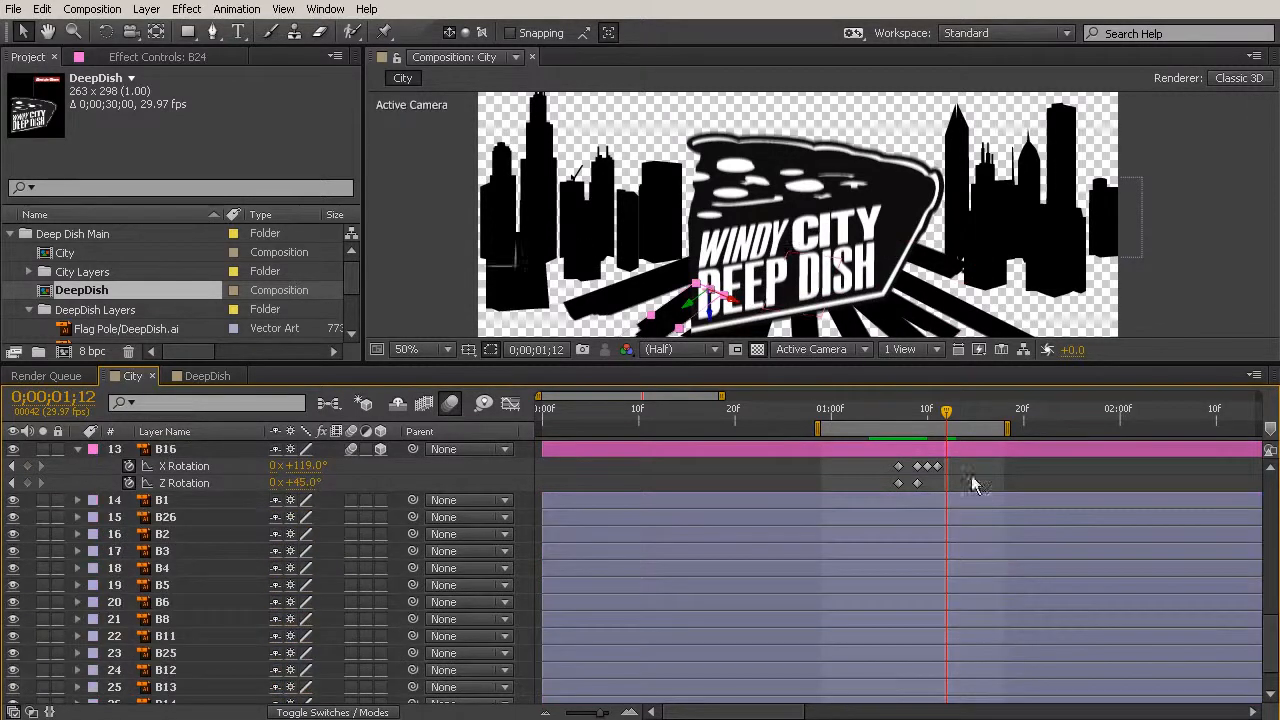
click(968, 450)
click(311, 468)
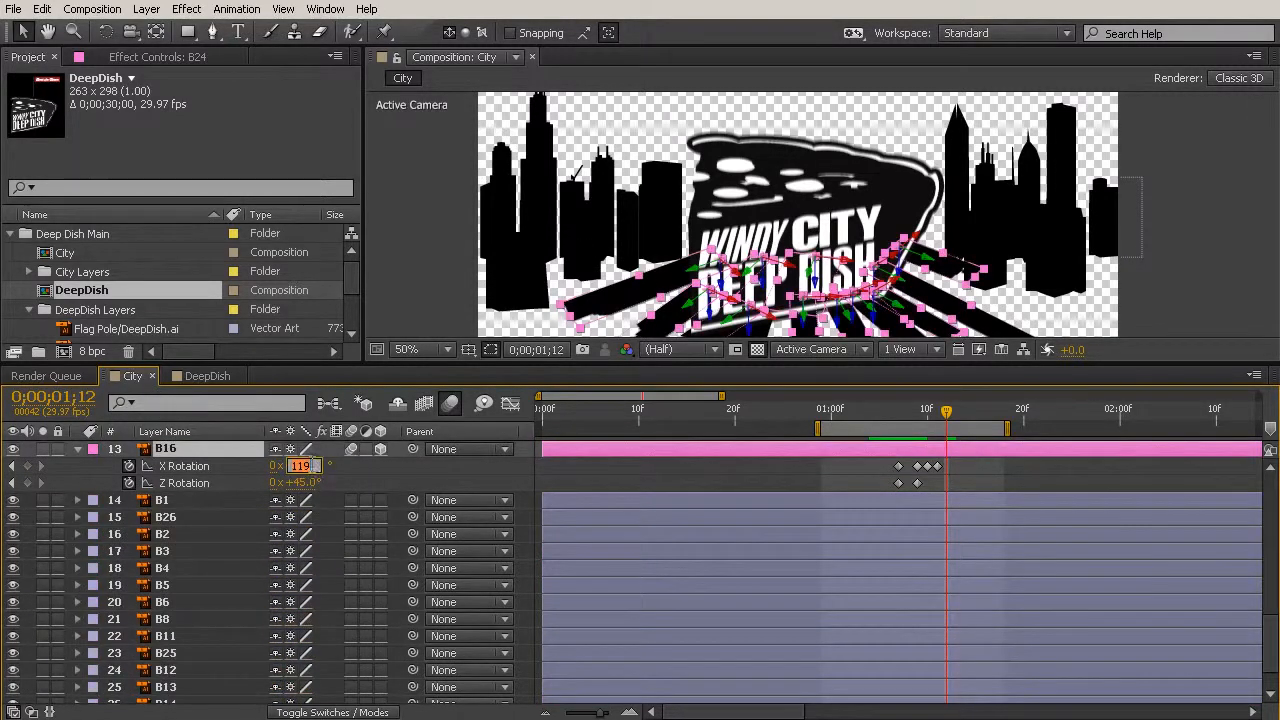
text(114)
click(767, 470)
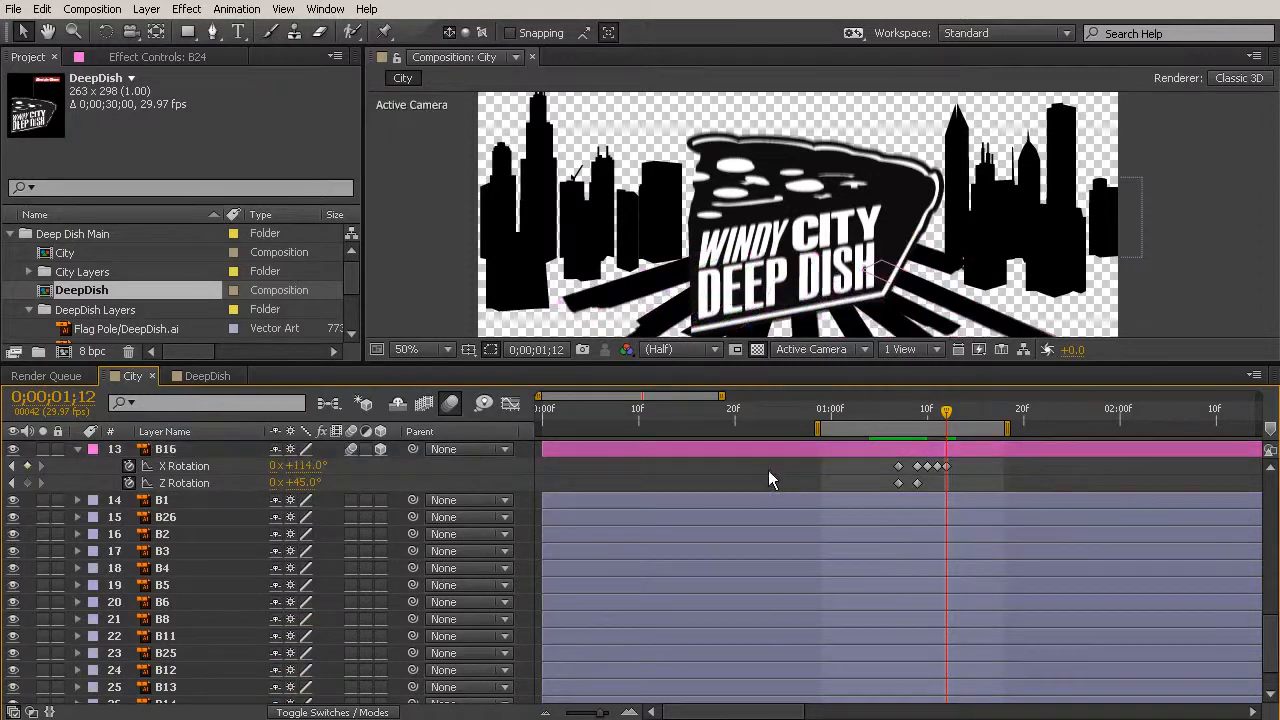
key(Page_Down)
- Select all unlocked layers and set the B layers' X Rotation to 119° at 0;00;01;13
click(690, 448)
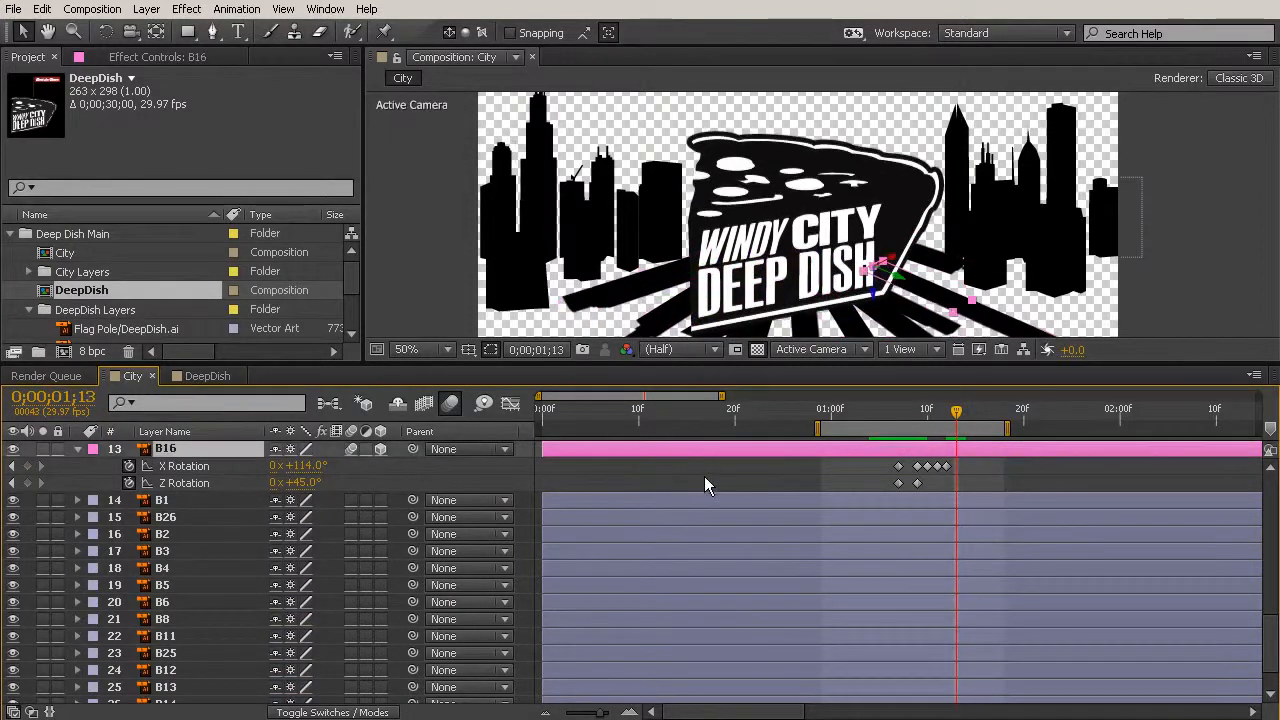
scroll(704, 477, up, 1)
scroll(704, 477, up, 5)
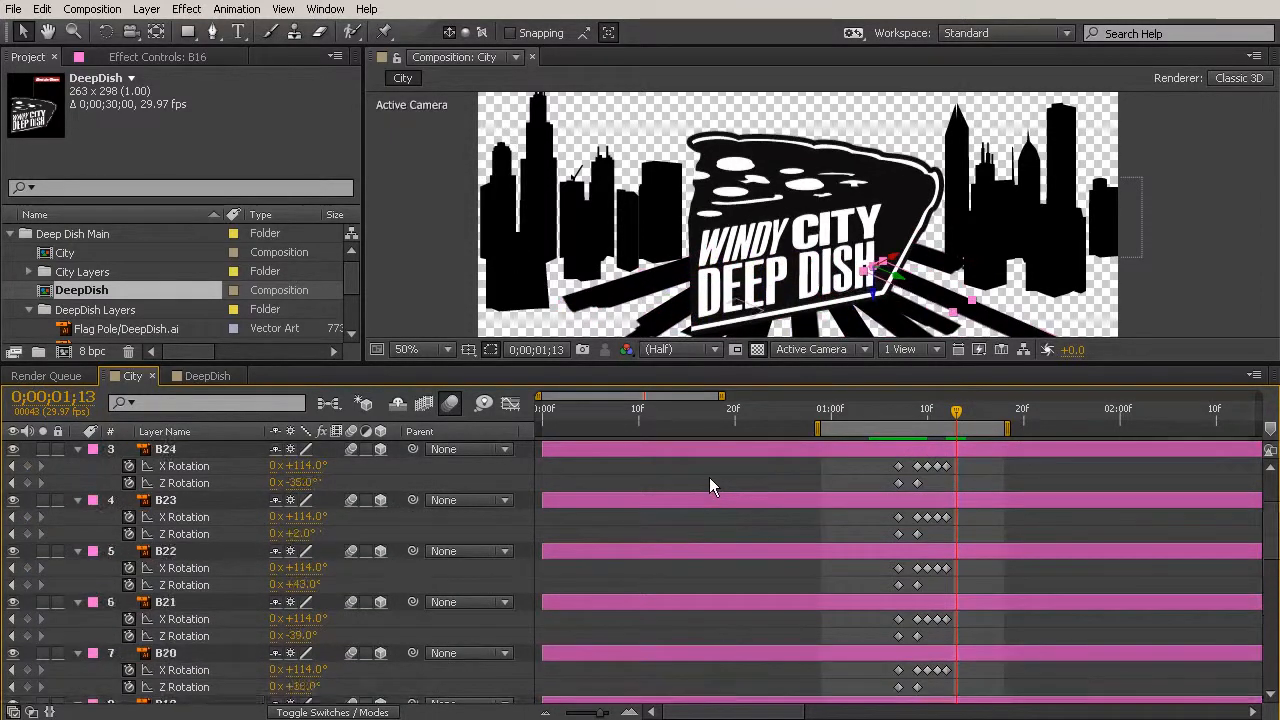
key(ctrl+a)
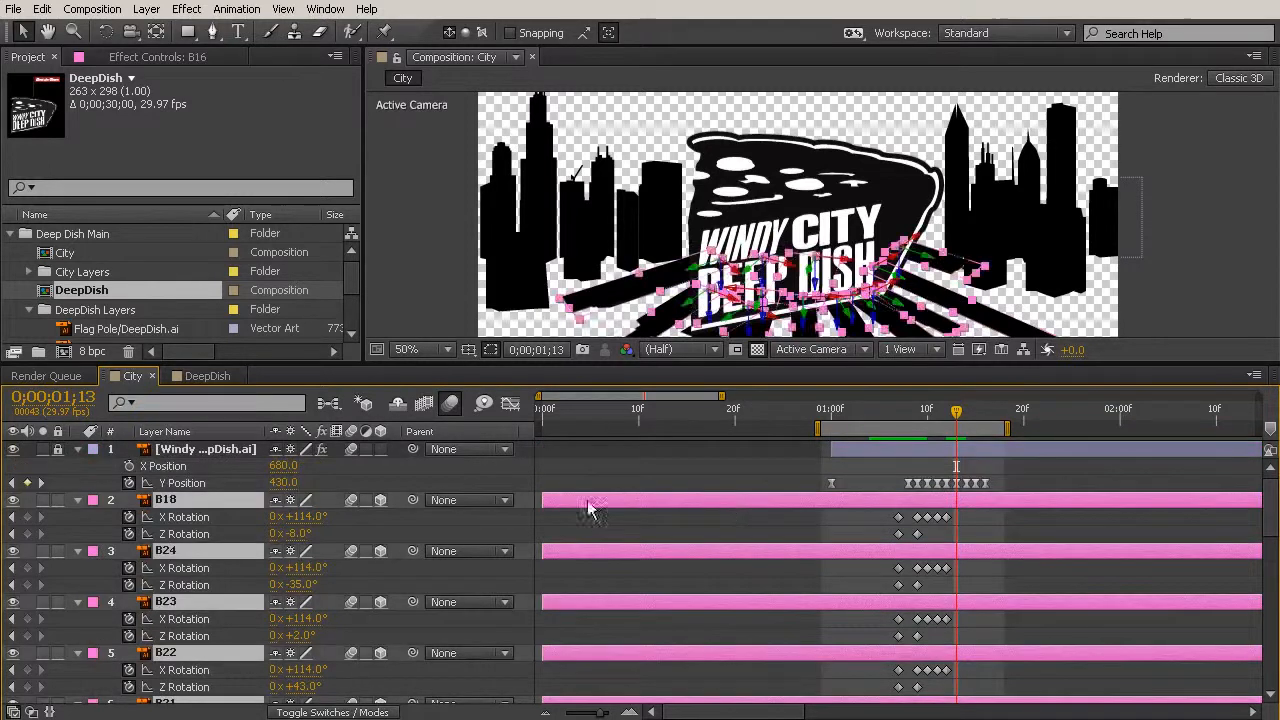
click(300, 516)
text(119)
click(678, 464)
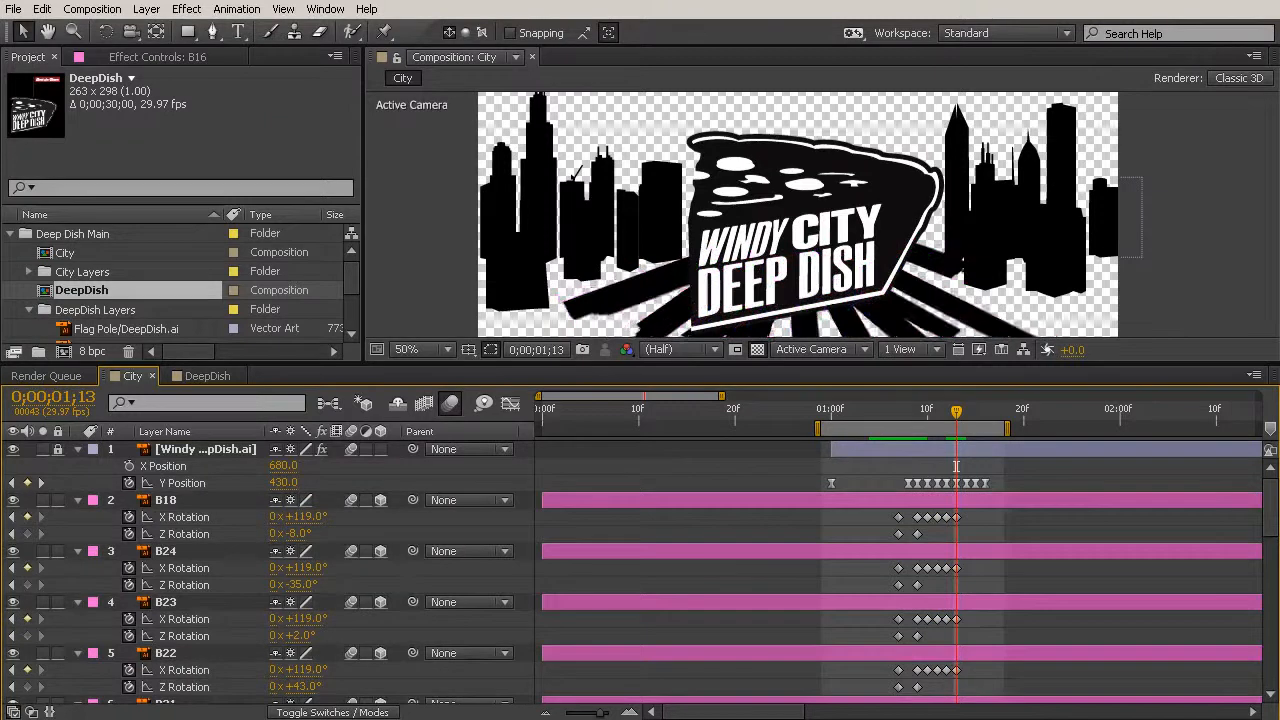
- Add 2.5 to 114 in the Calculator and move its window out of the way
drag(1279, 600, 855, 326)
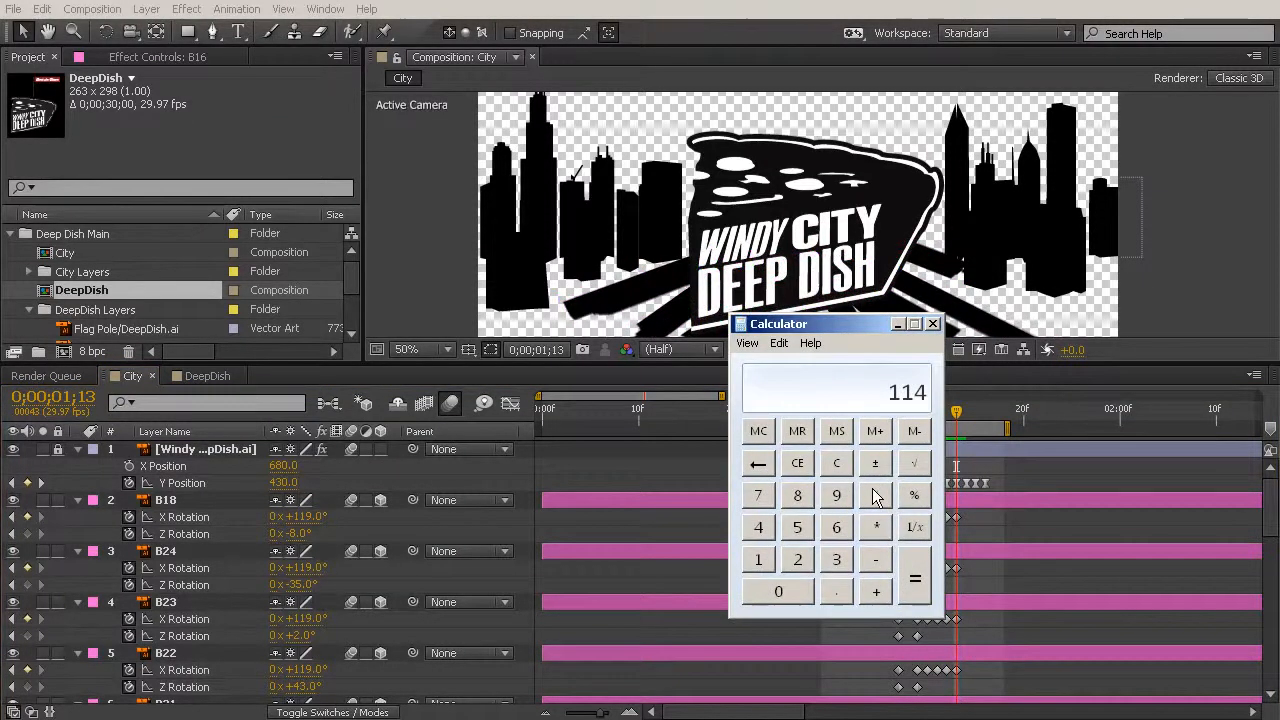
click(874, 598)
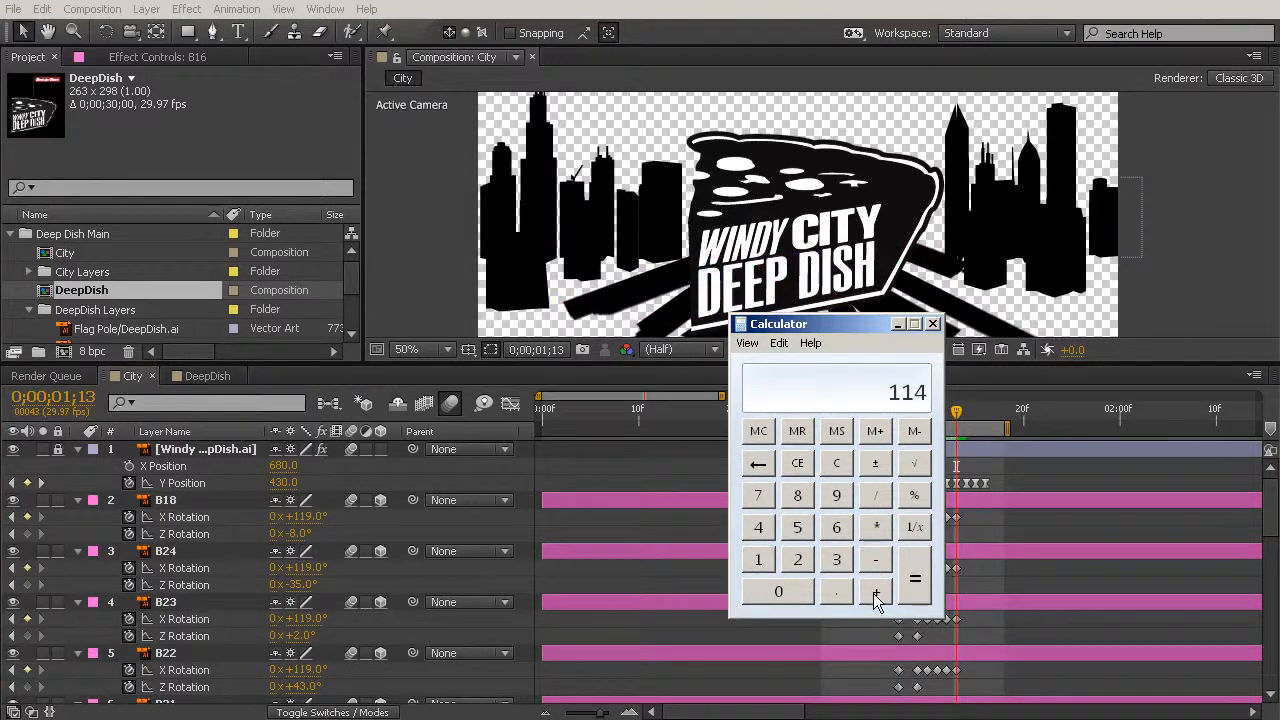
click(808, 565)
click(914, 580)
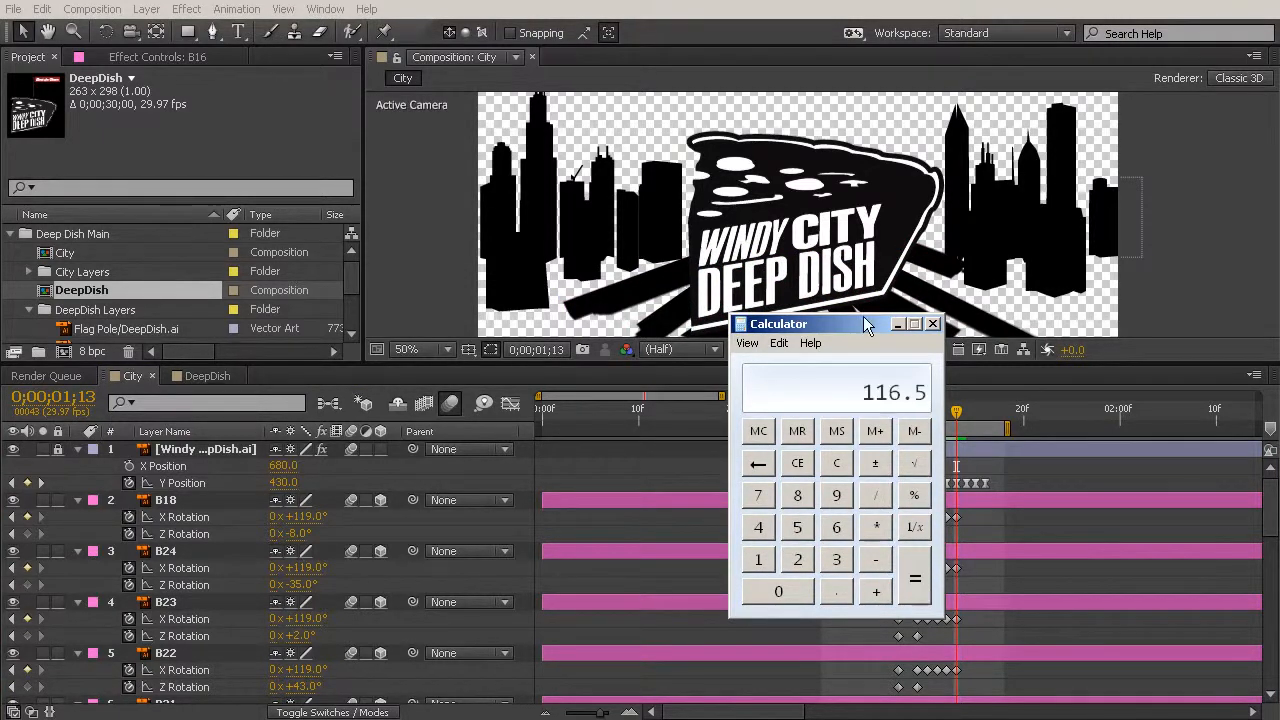
drag(863, 316, 1279, 330)
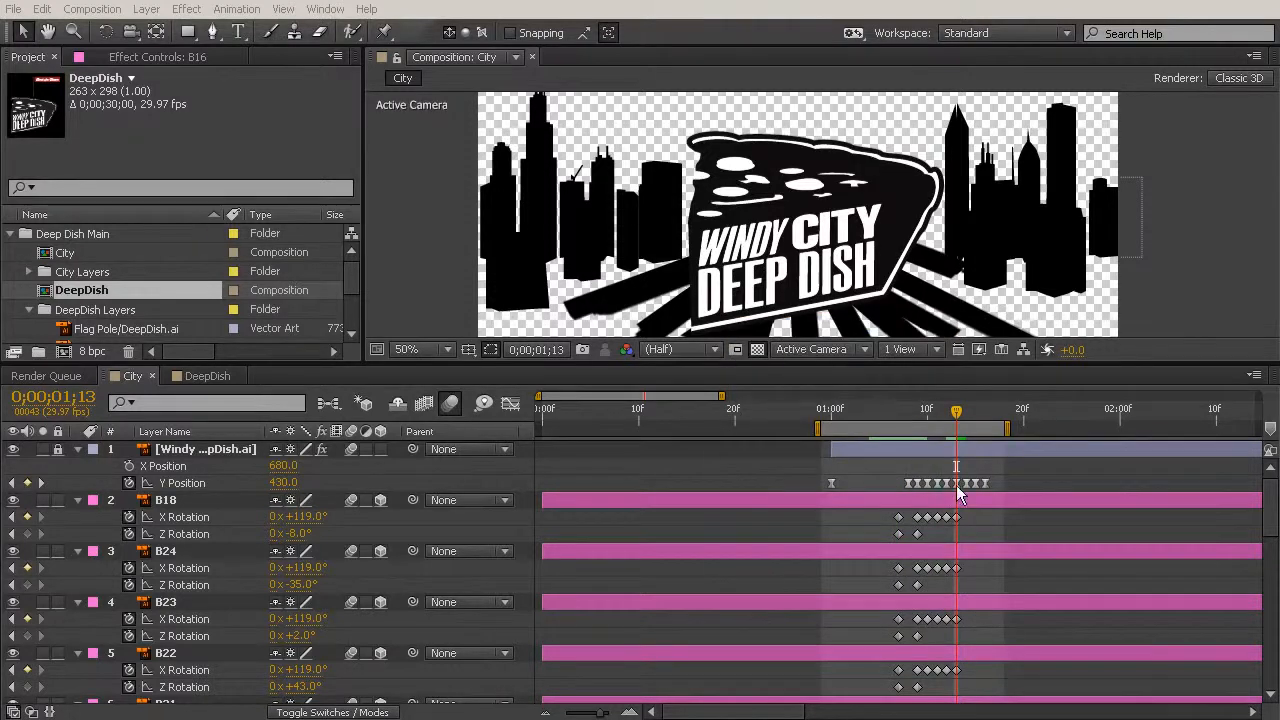
- Select layers B18 through B16 and set their X Rotation to 117° at 0;00;01;13
click(629, 499)
scroll(695, 614, down, 10)
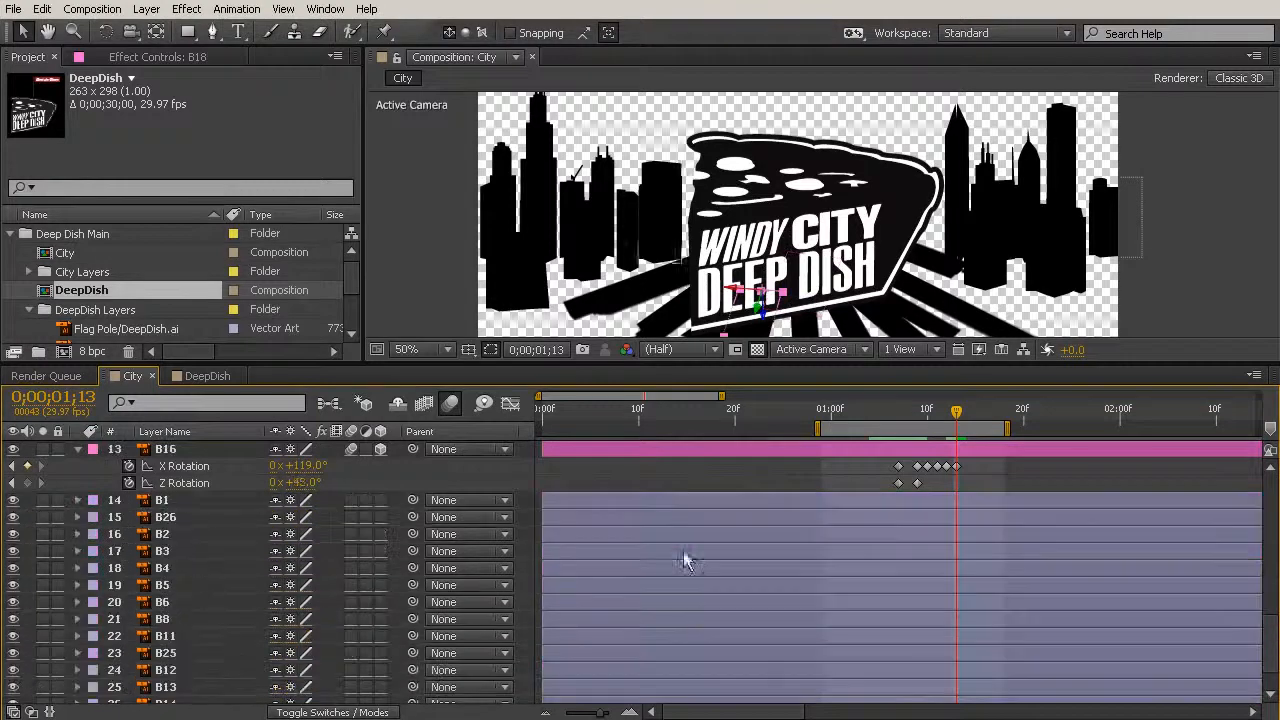
scroll(684, 495, up, 1)
shift+click(686, 504)
click(309, 518)
text(117)
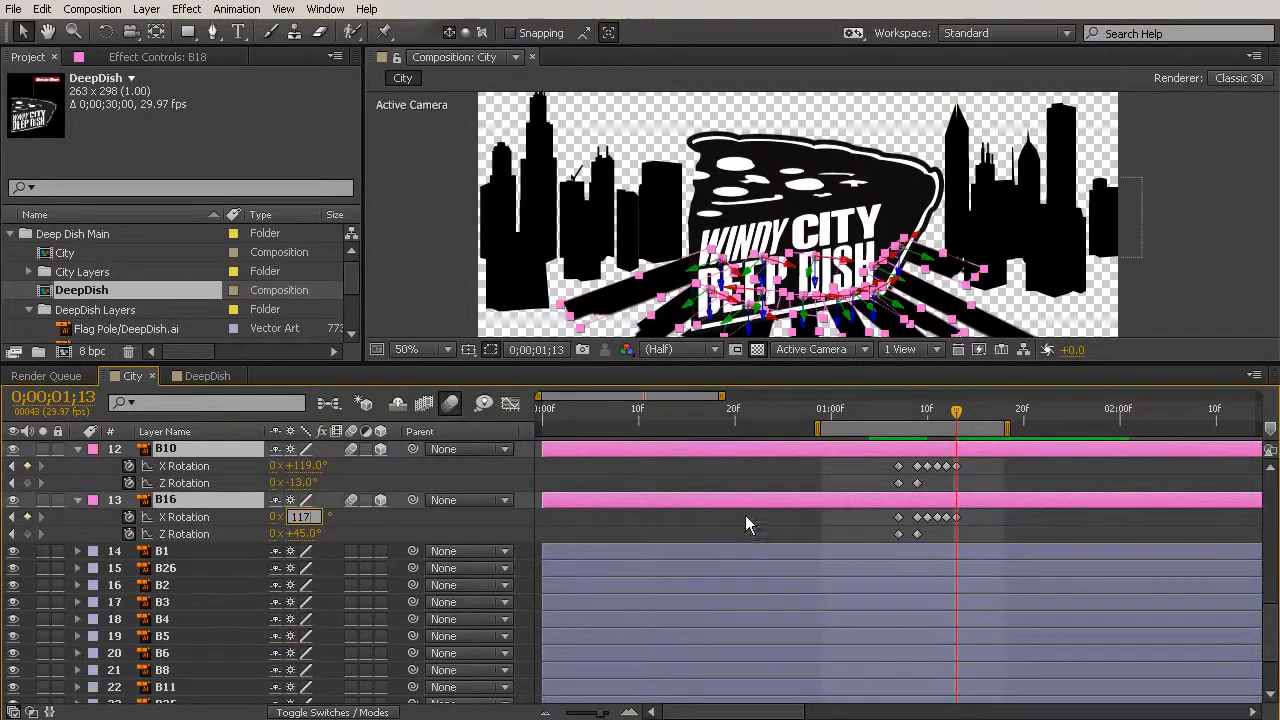
click(721, 532)
- Set the X Rotation of layers B18 through B16 to 119° at 0;00;01;14
key(Page_Down)
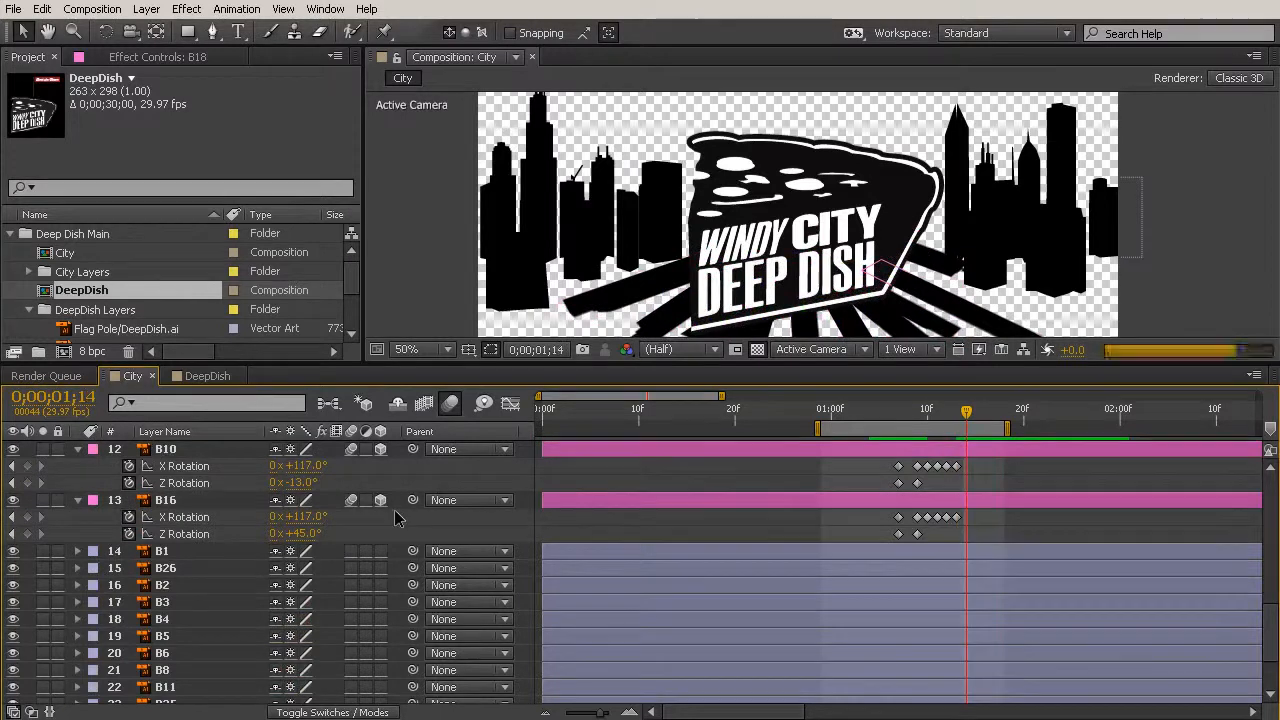
click(300, 517)
click(765, 497)
scroll(769, 496, up, 5)
scroll(771, 496, up, 3)
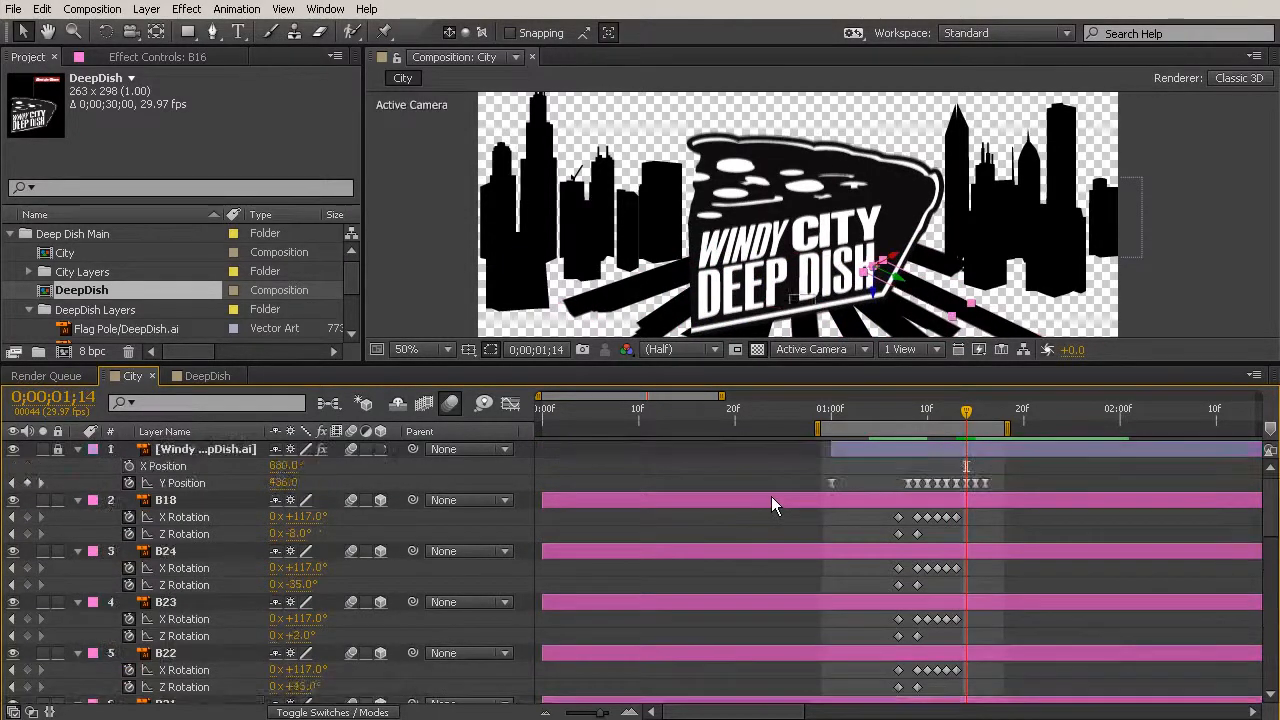
key(ctrl+a)
click(300, 517)
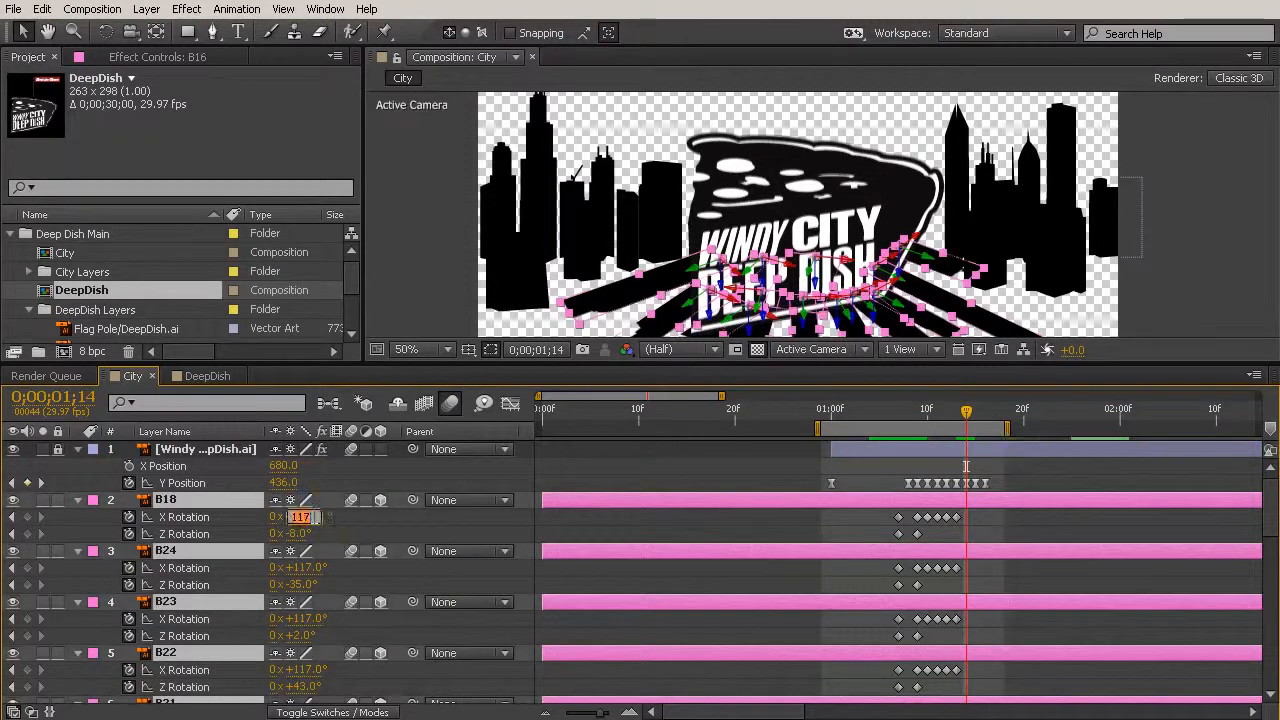
text(119)
click(775, 452)
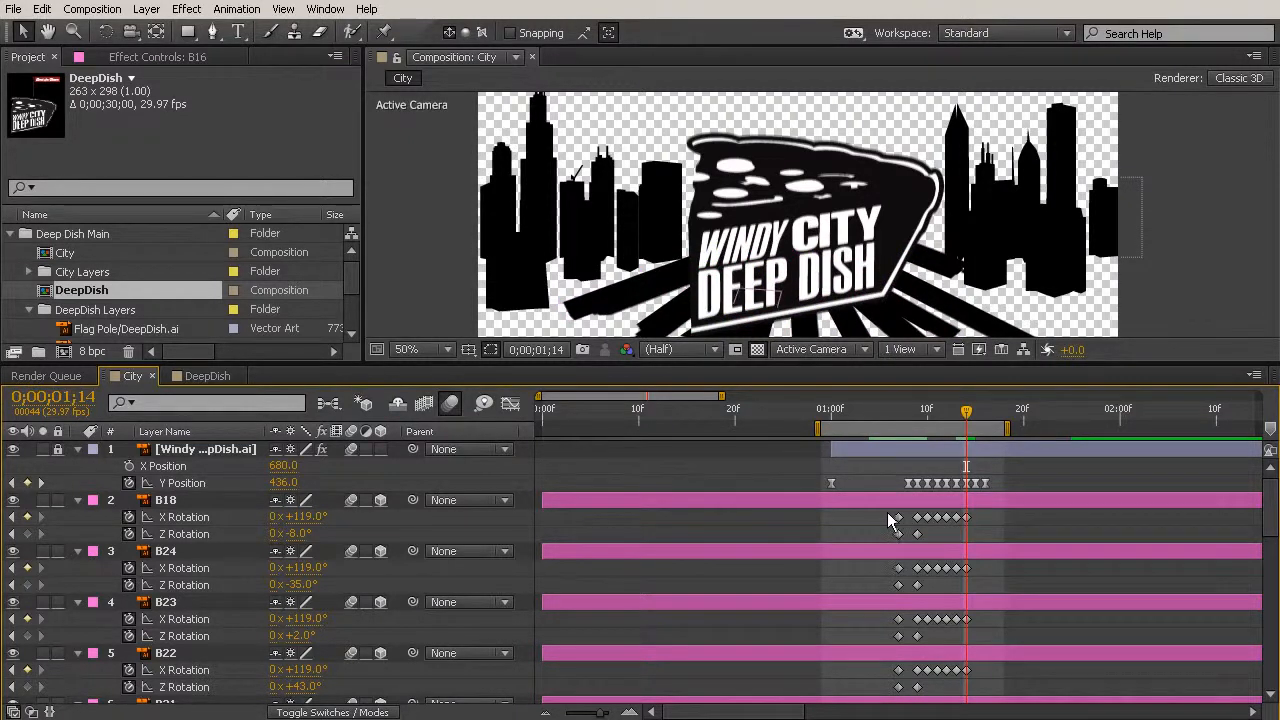
- Select all X and Z Rotation keyframes on layers B18 through B16 and apply Easy Ease to them
drag(884, 512, 973, 518)
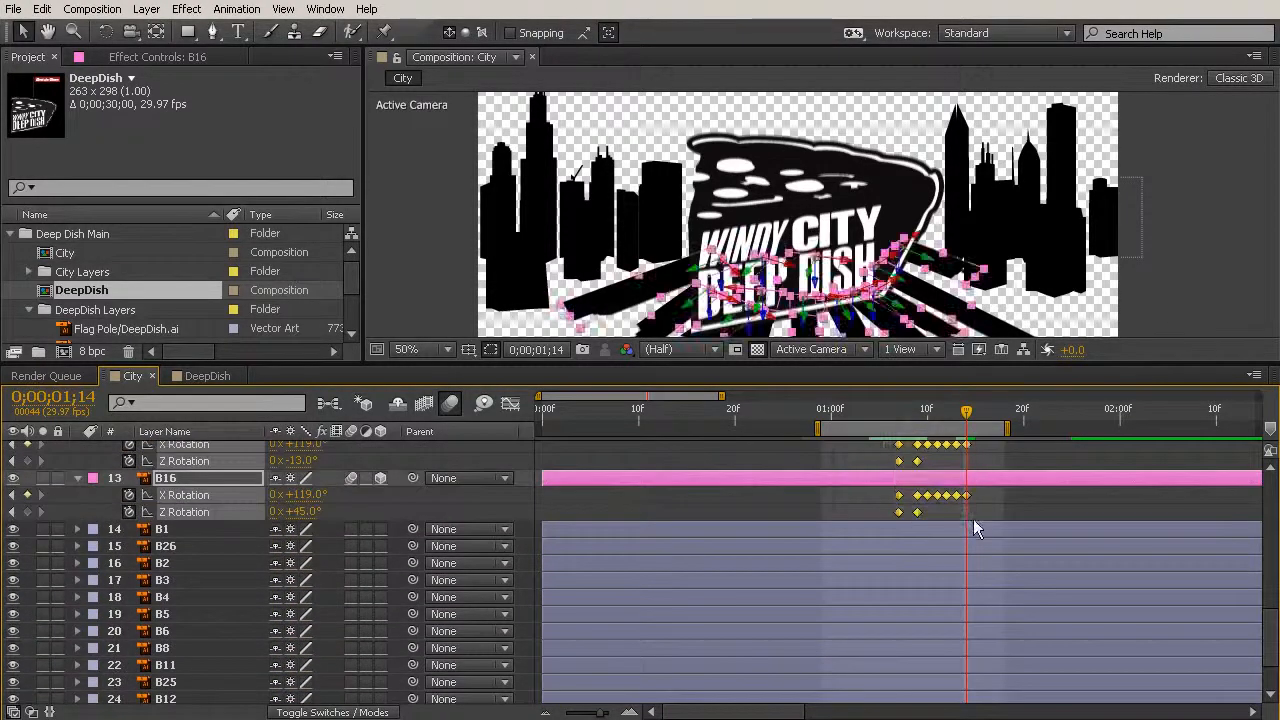
scroll(973, 518, up, 1)
scroll(973, 517, up, 10)
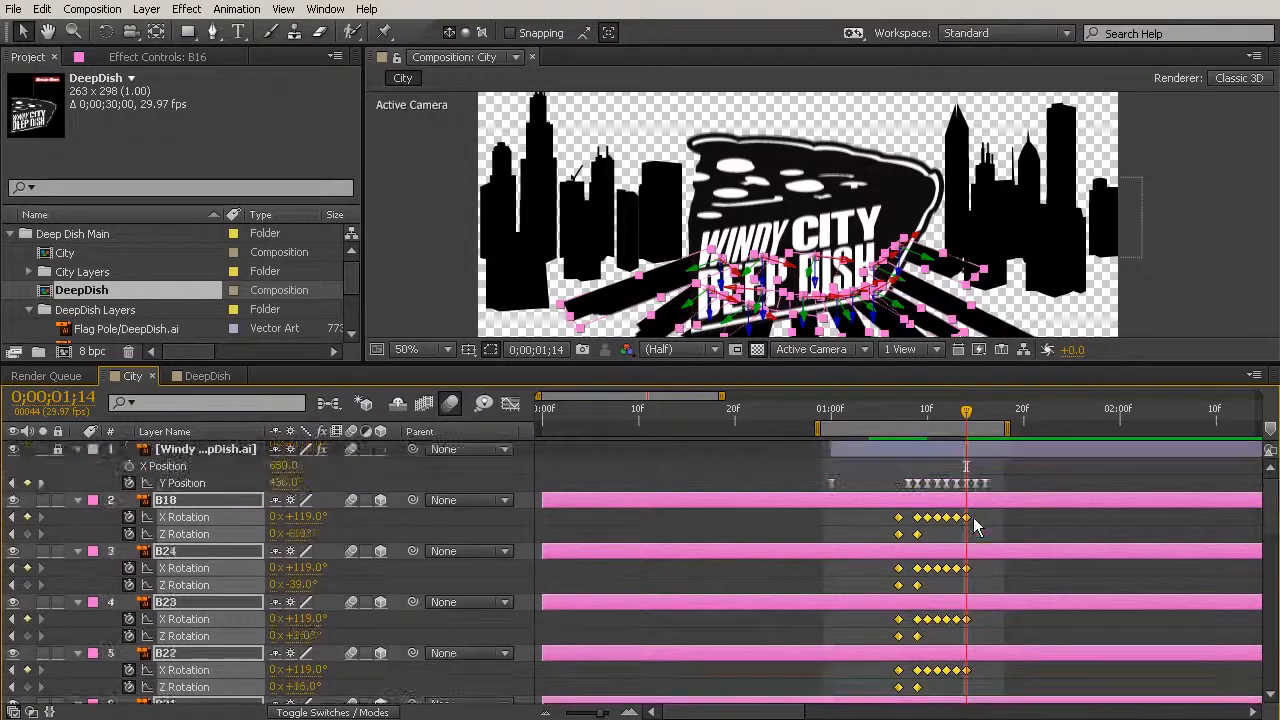
click(230, 9)
mouse_move(211, 173)
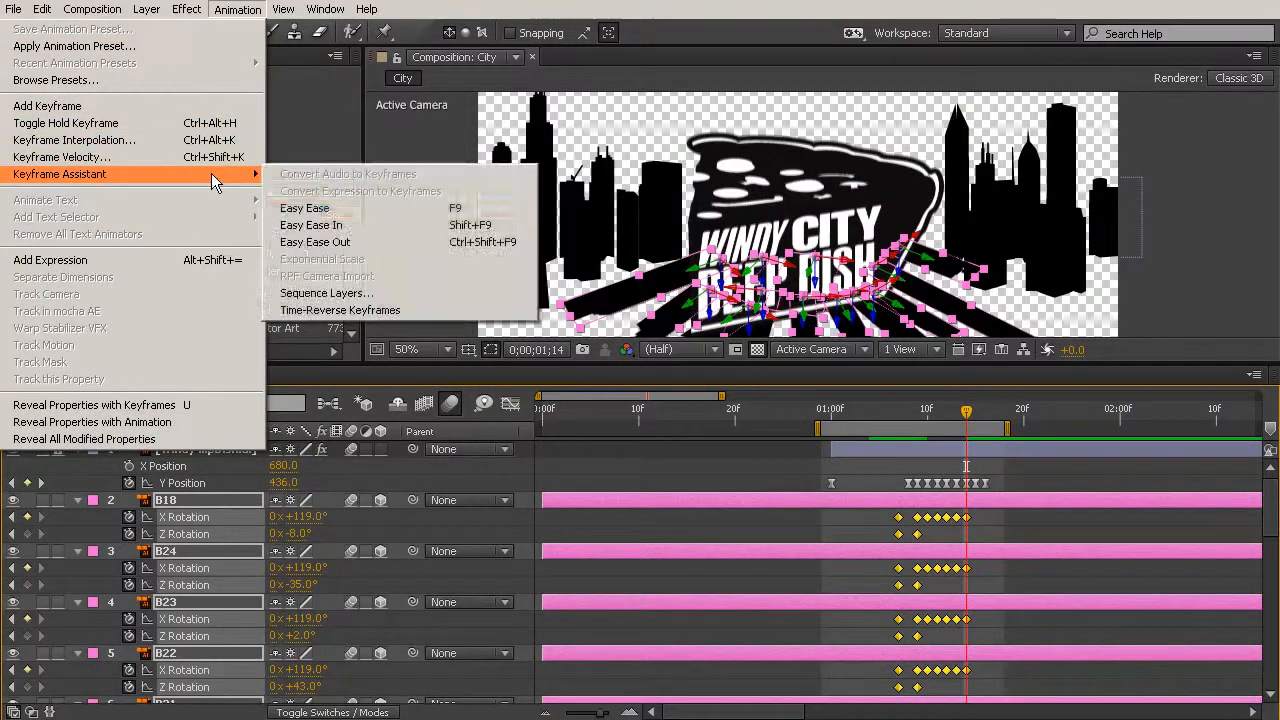
click(361, 210)
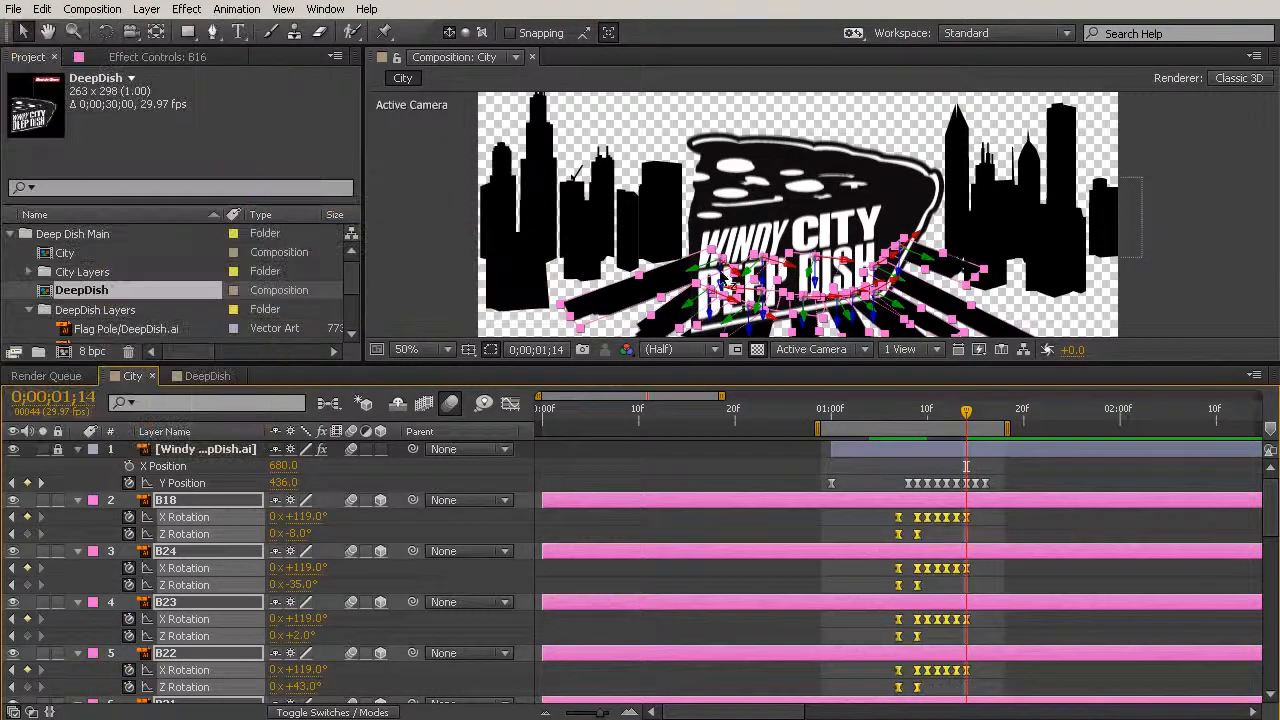
- Play the work area to review the eased building rotation, and deselect the layers
key(space)
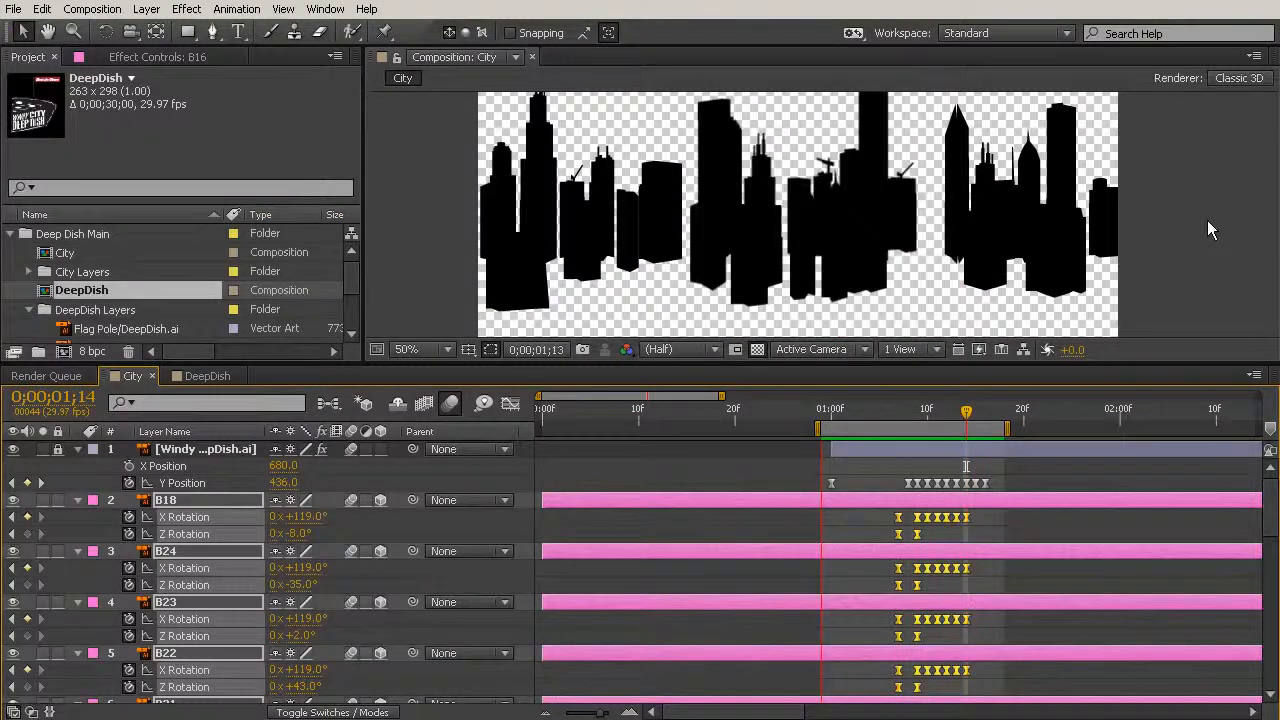
key(space)
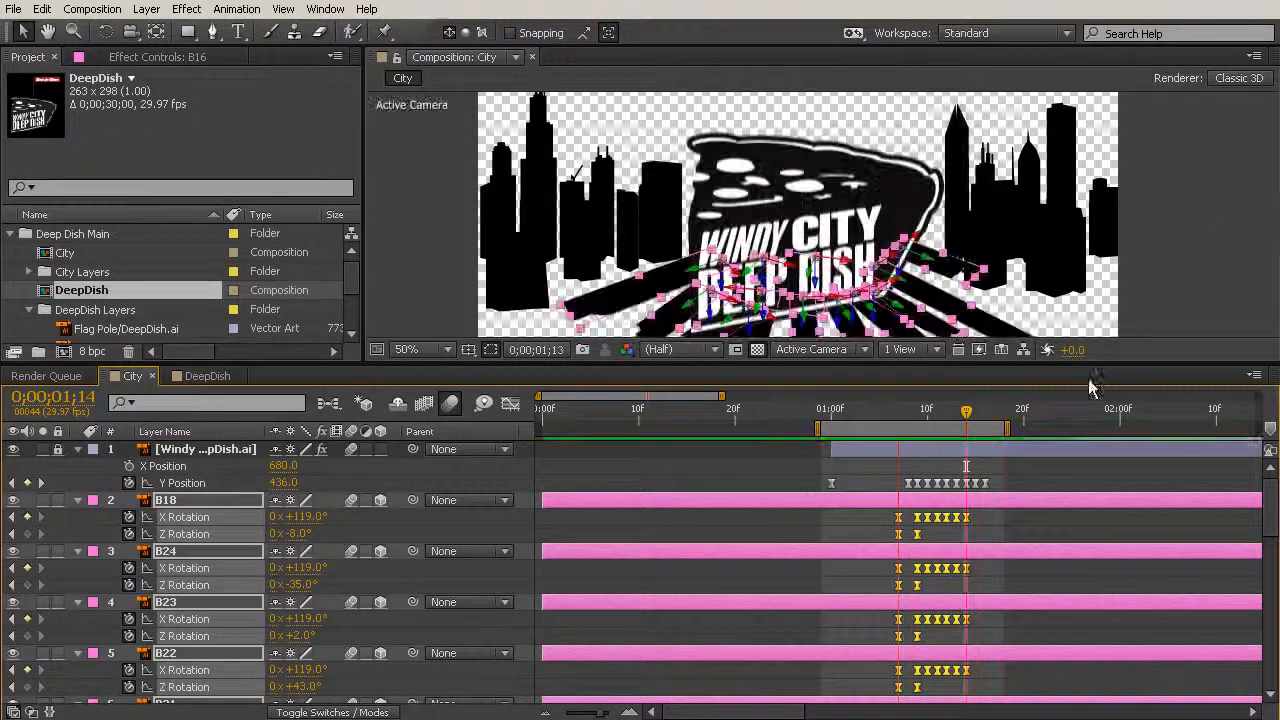
click(902, 486)
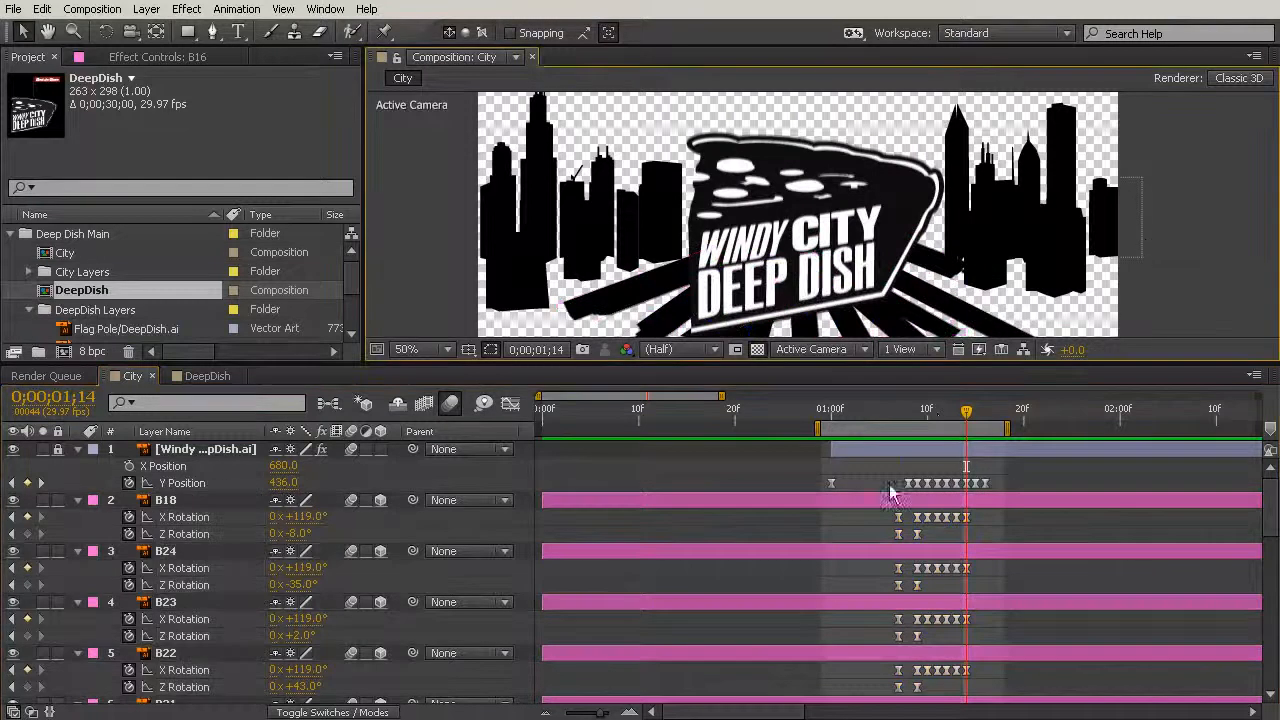
- At 0;00;01;05, shift layer B24 one frame later and layer B23 one frame earlier
drag(960, 418, 878, 440)
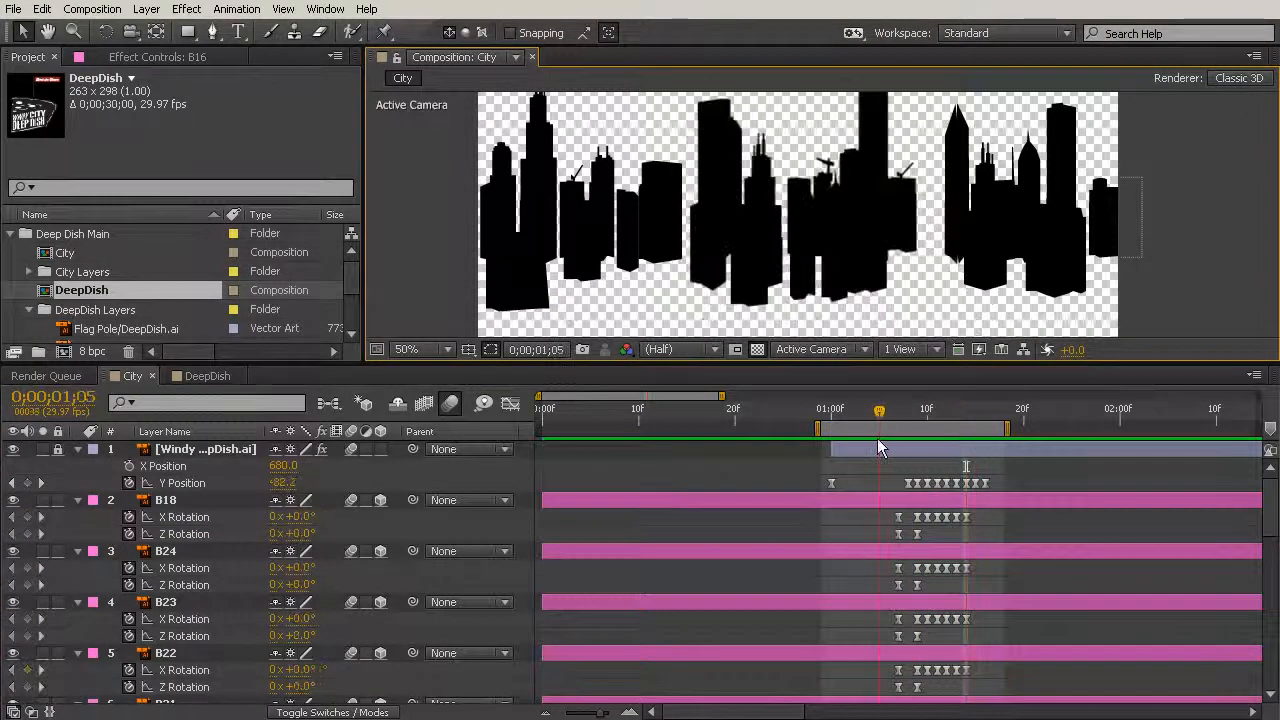
click(932, 556)
drag(935, 556, 939, 561)
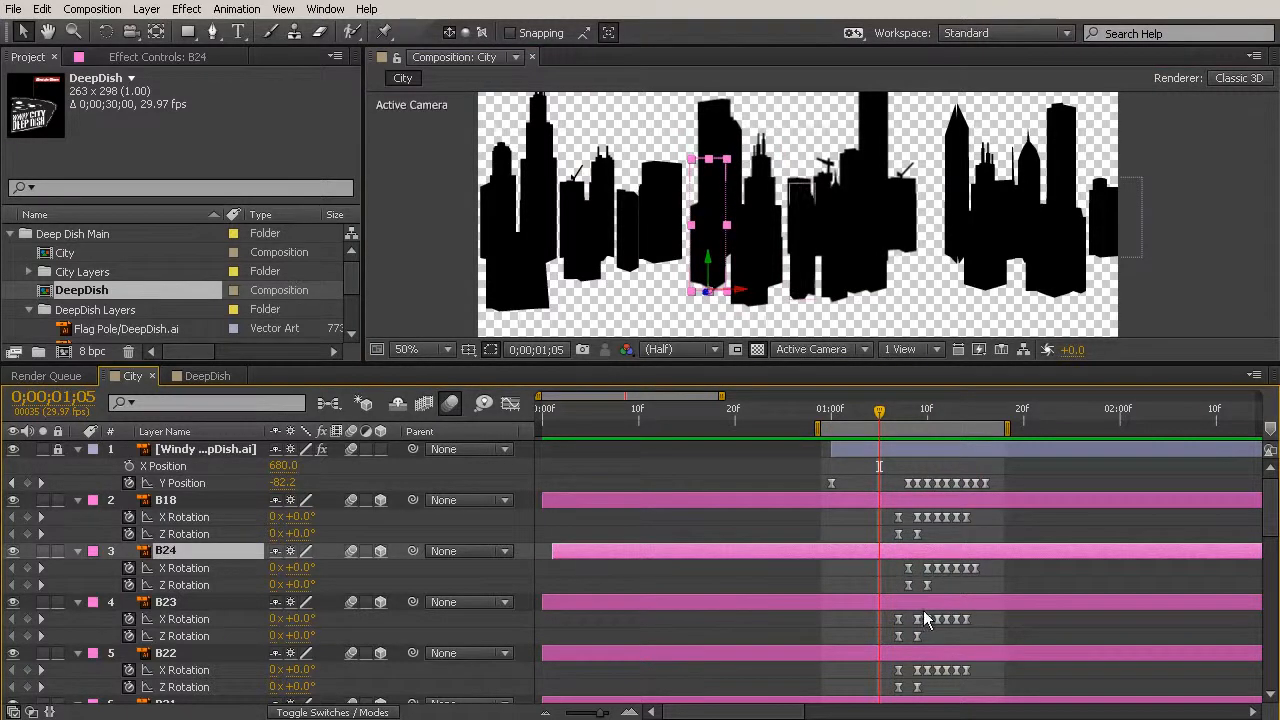
click(929, 614)
drag(939, 612, 930, 604)
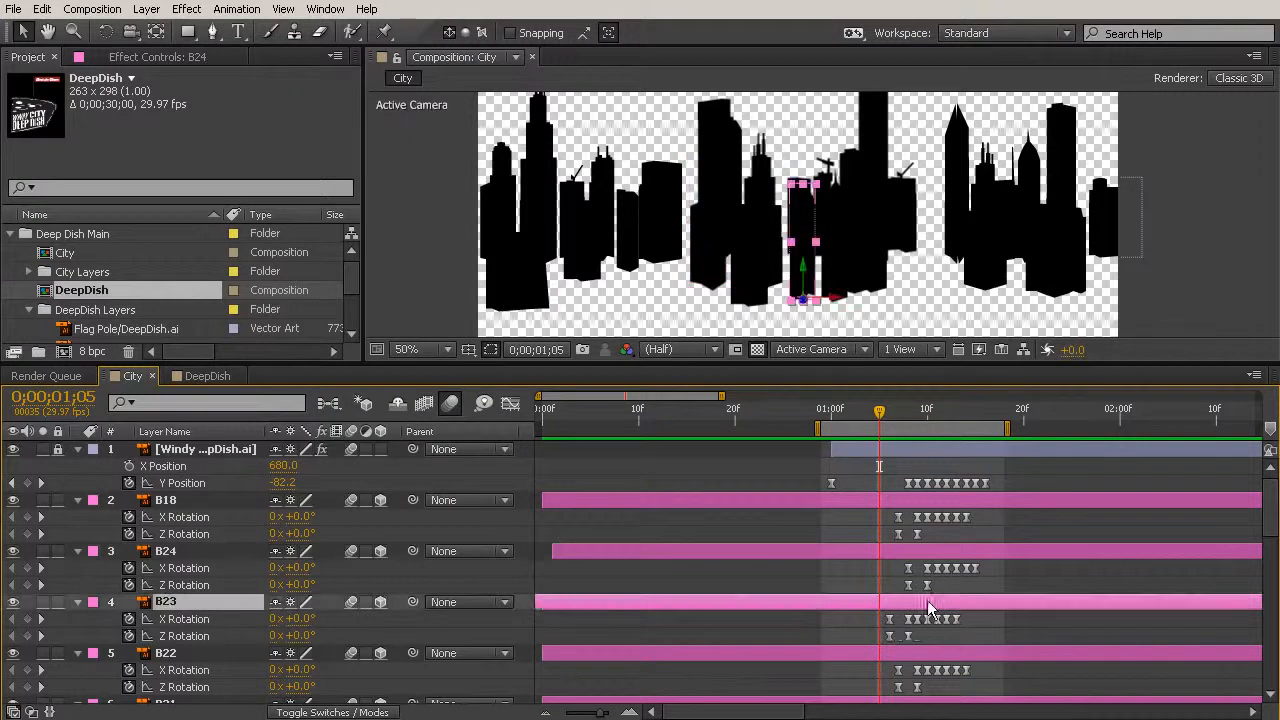
- Shift layers B22 and B19 two frames later, B20 one frame later and B21 one frame earlier
drag(916, 656, 953, 664)
scroll(970, 649, down, 1)
scroll(940, 652, down, 1)
scroll(957, 664, down, 1)
click(957, 664)
scroll(952, 656, down, 2)
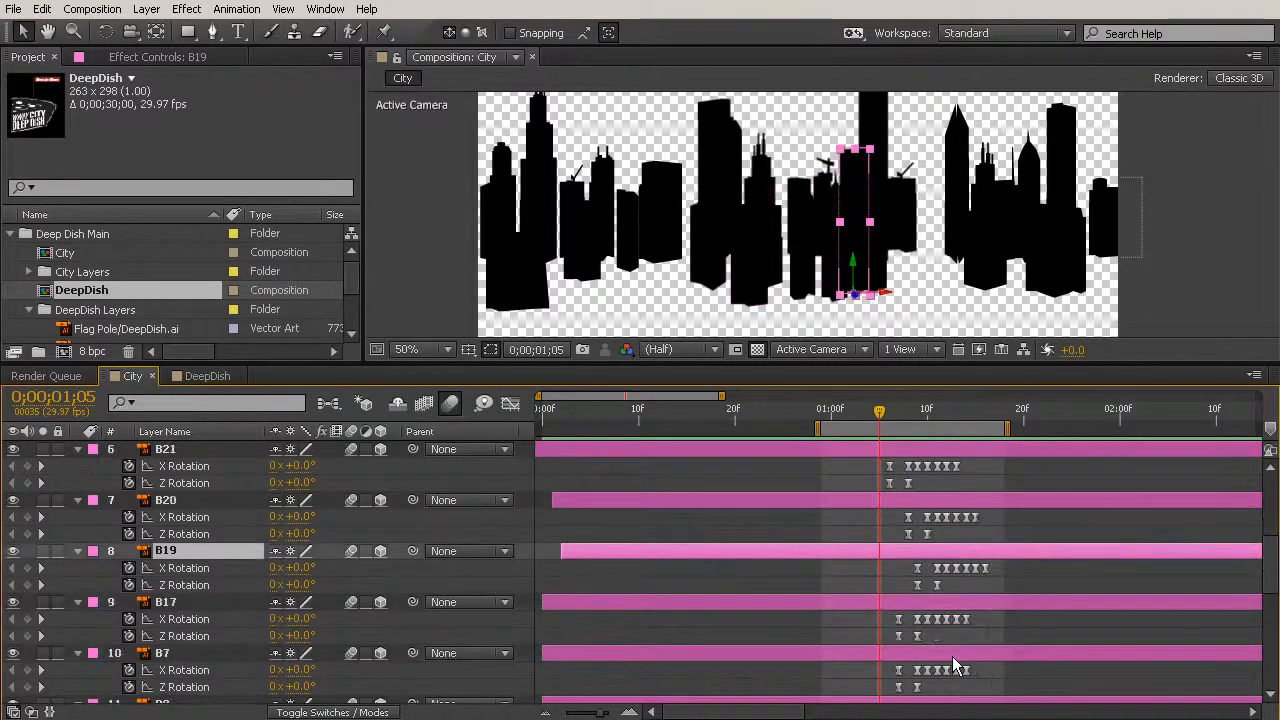
- Shift layers B7 and B10 one frame earlier, B9 one frame later and B16 two frames later
drag(938, 651, 954, 649)
scroll(941, 646, down, 1)
scroll(954, 649, down, 2)
drag(937, 606, 928, 606)
drag(933, 656, 952, 660)
scroll(980, 643, up, 10)
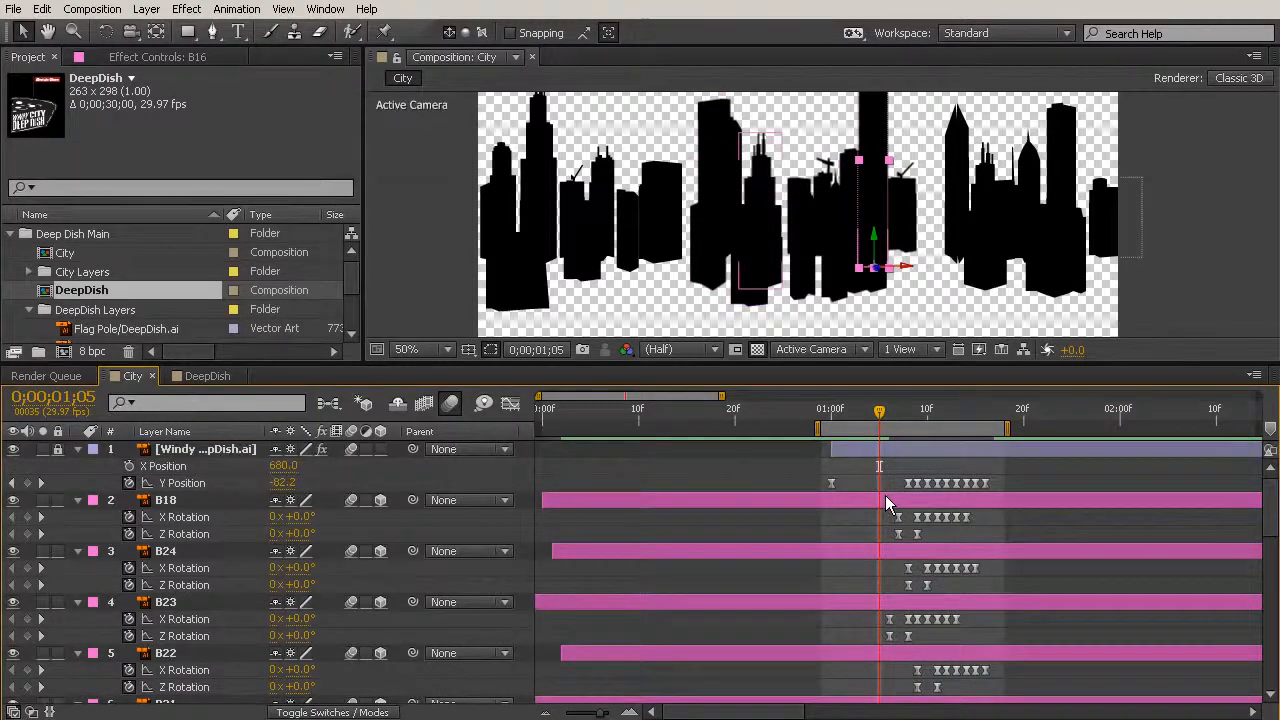
- Widen the work area to span about 0;00;00;26 to 0;00;01;23 and preview the staggered building layers
key(ctrl+a)
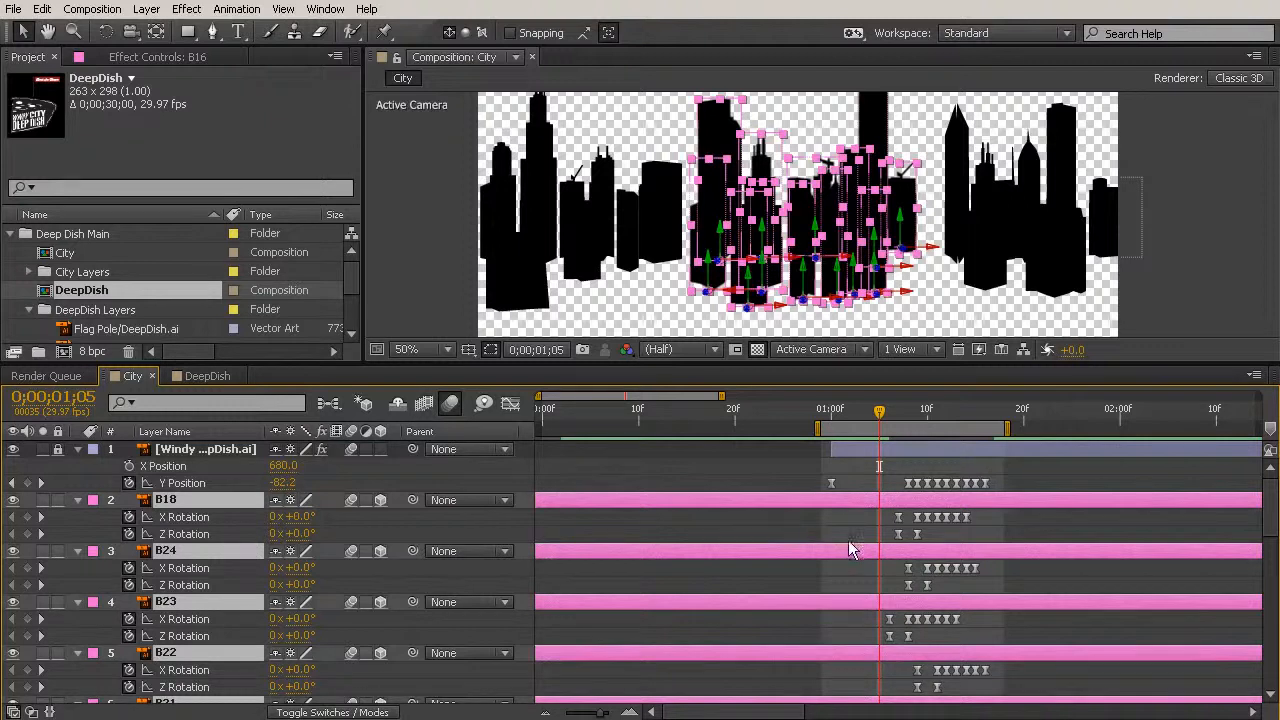
key(Home)
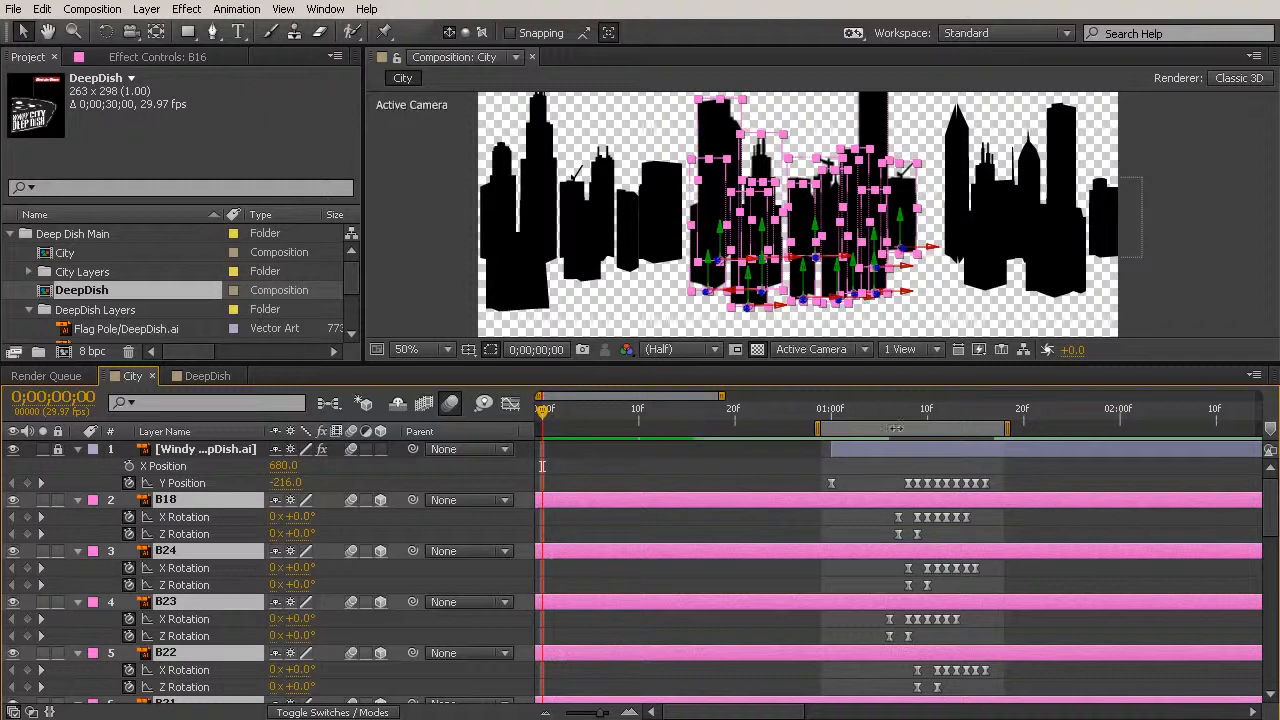
click(1030, 410)
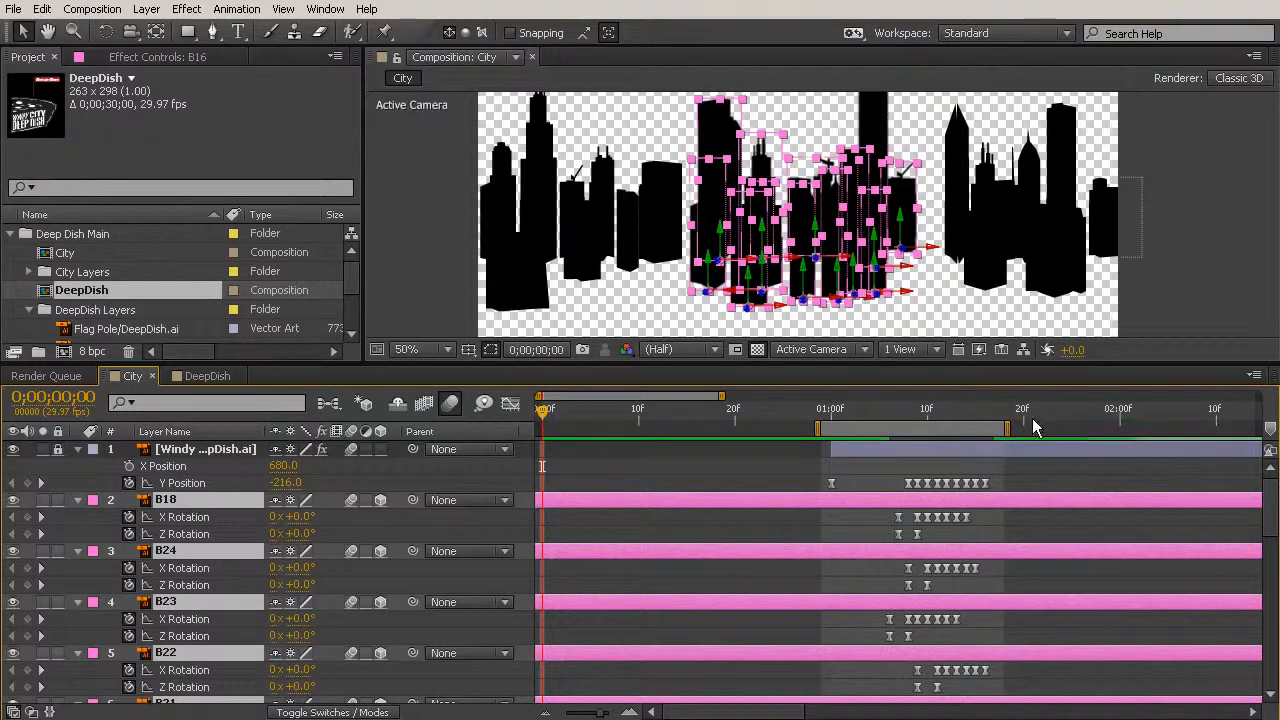
drag(1007, 428, 1051, 428)
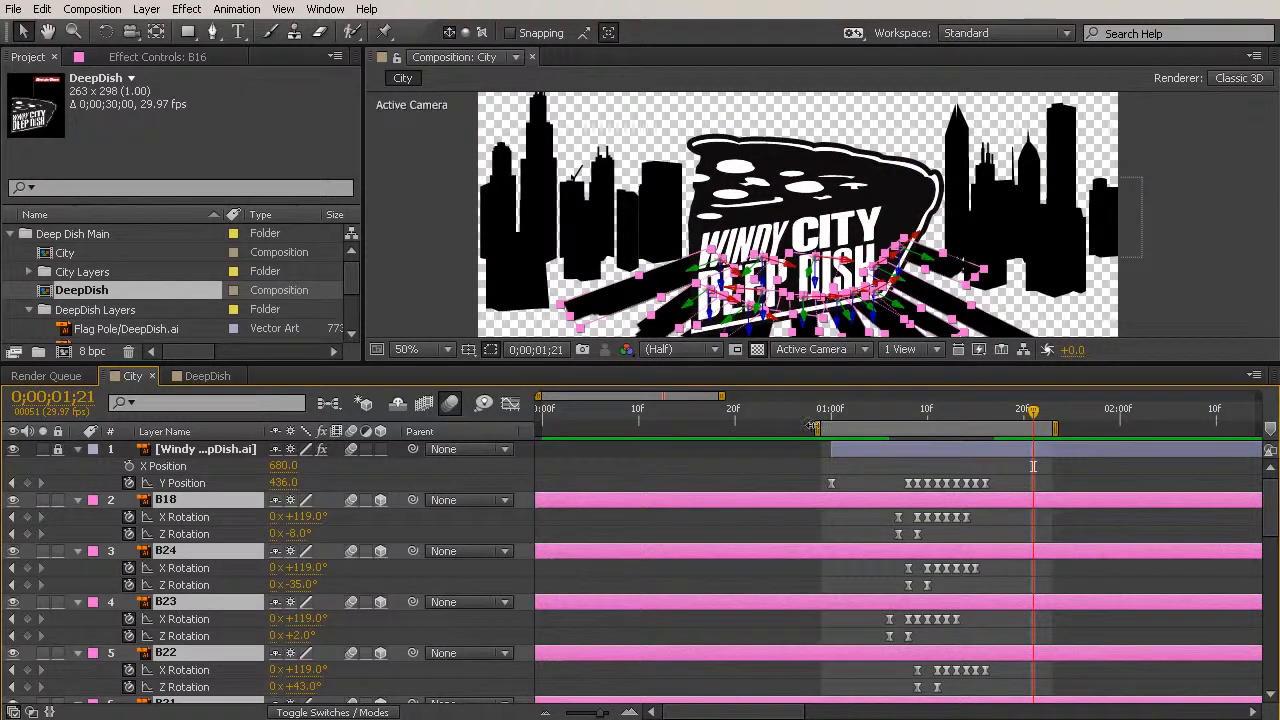
drag(816, 428, 790, 428)
key(space)
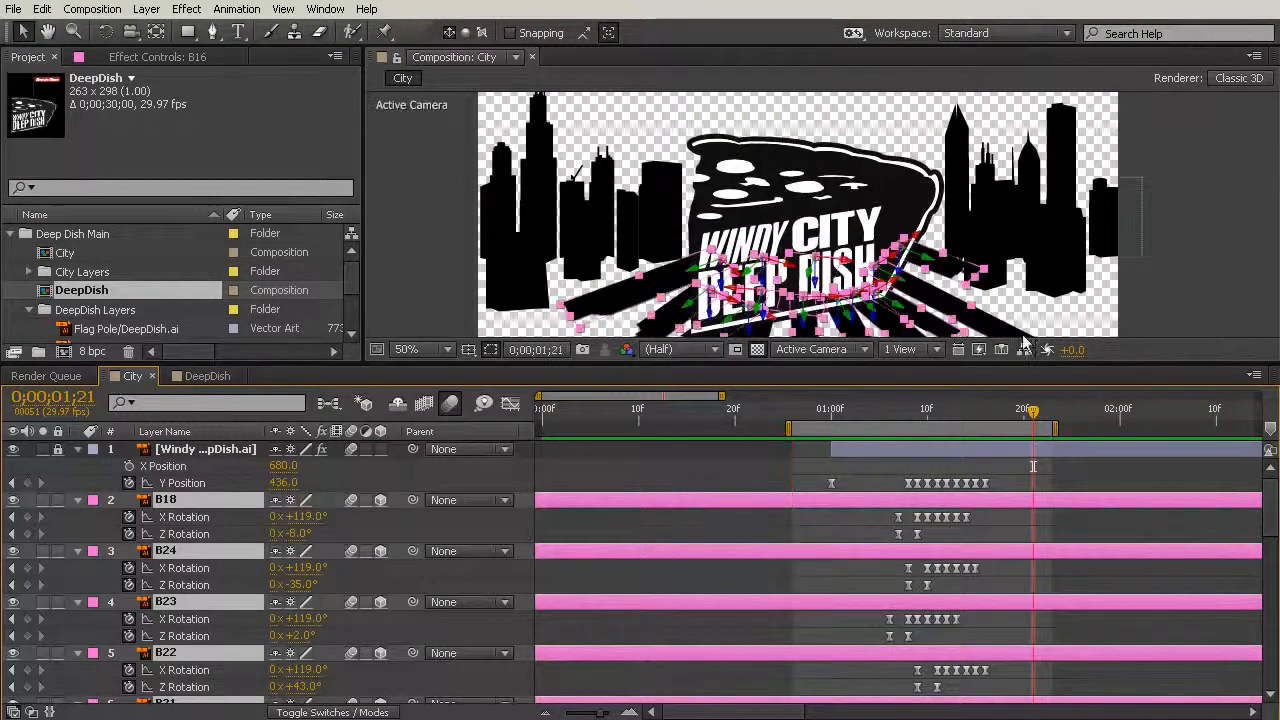
- At 0;00;01;09, shift layers B22 and B19 one frame earlier
click(876, 412)
drag(876, 418, 920, 445)
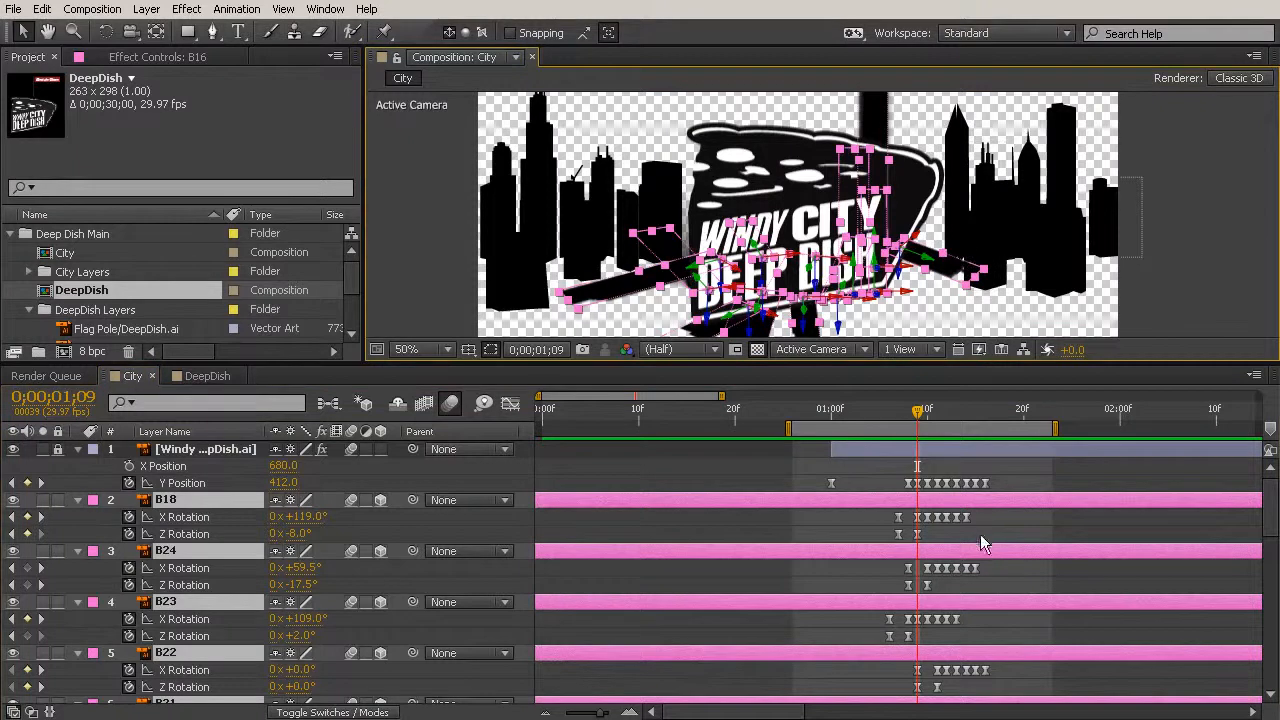
scroll(980, 541, down, 2)
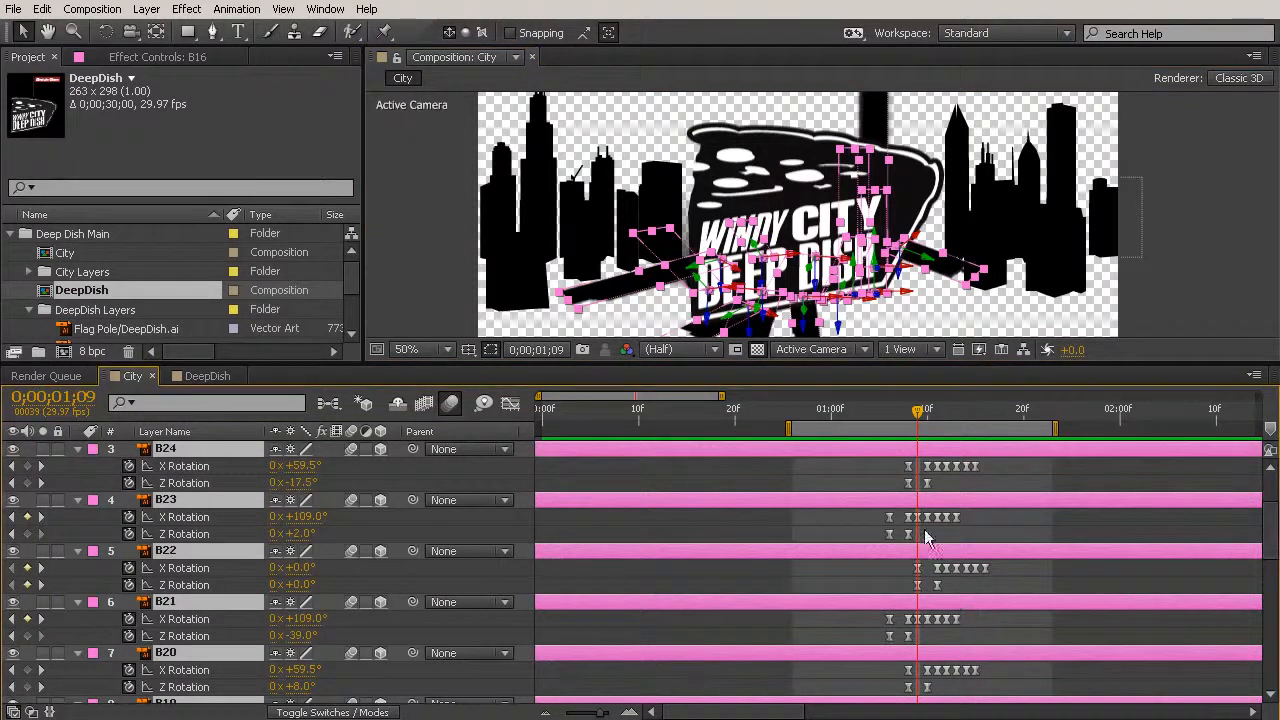
click(976, 636)
click(983, 551)
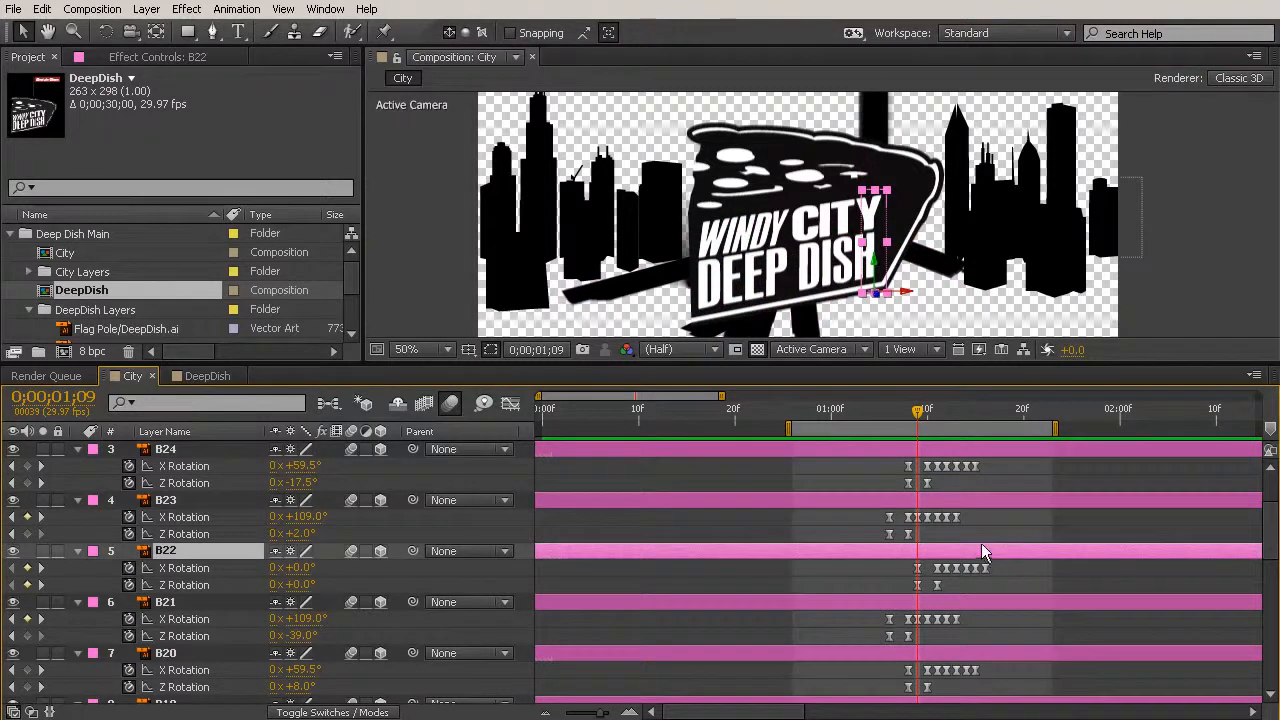
drag(976, 563, 967, 561)
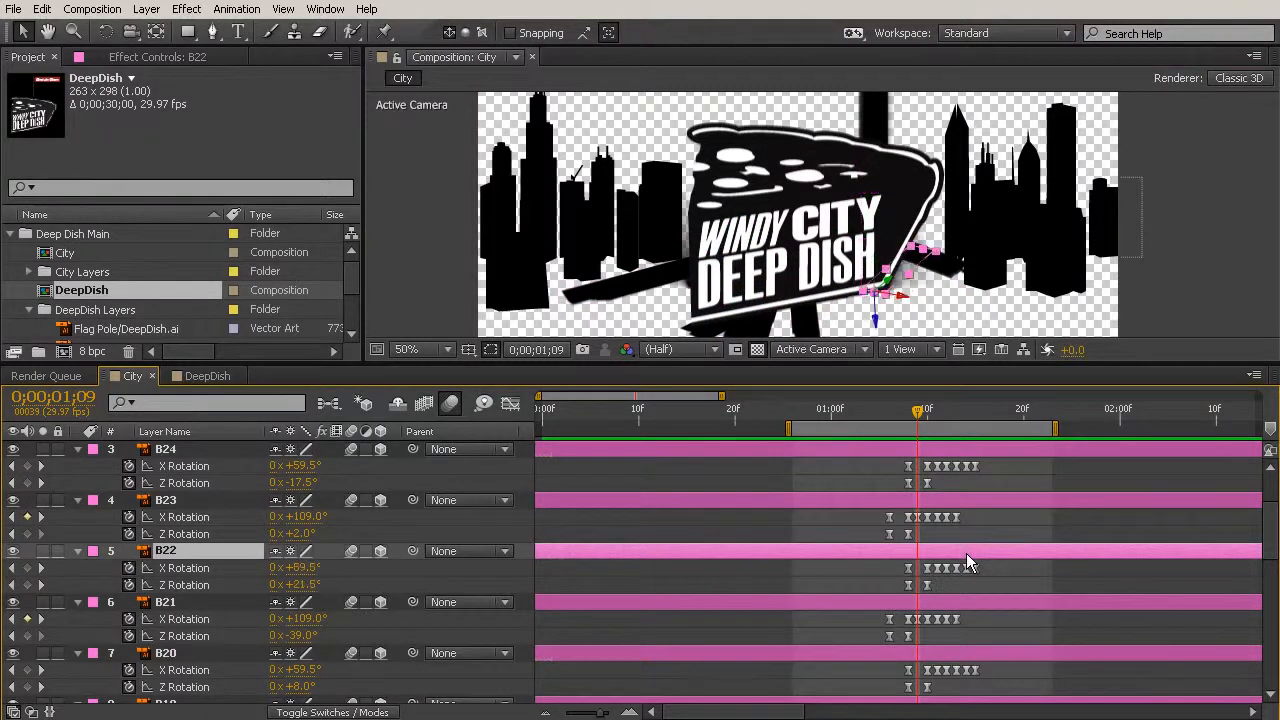
scroll(987, 650, down, 2)
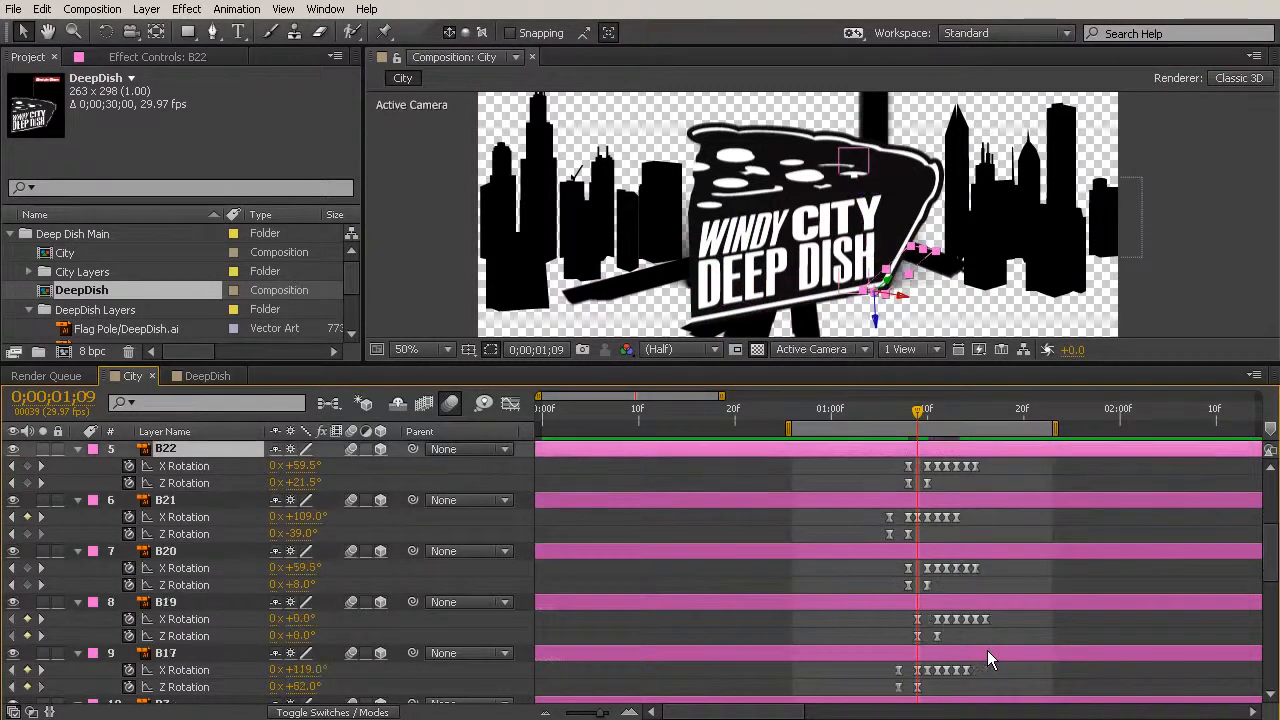
drag(957, 604, 948, 604)
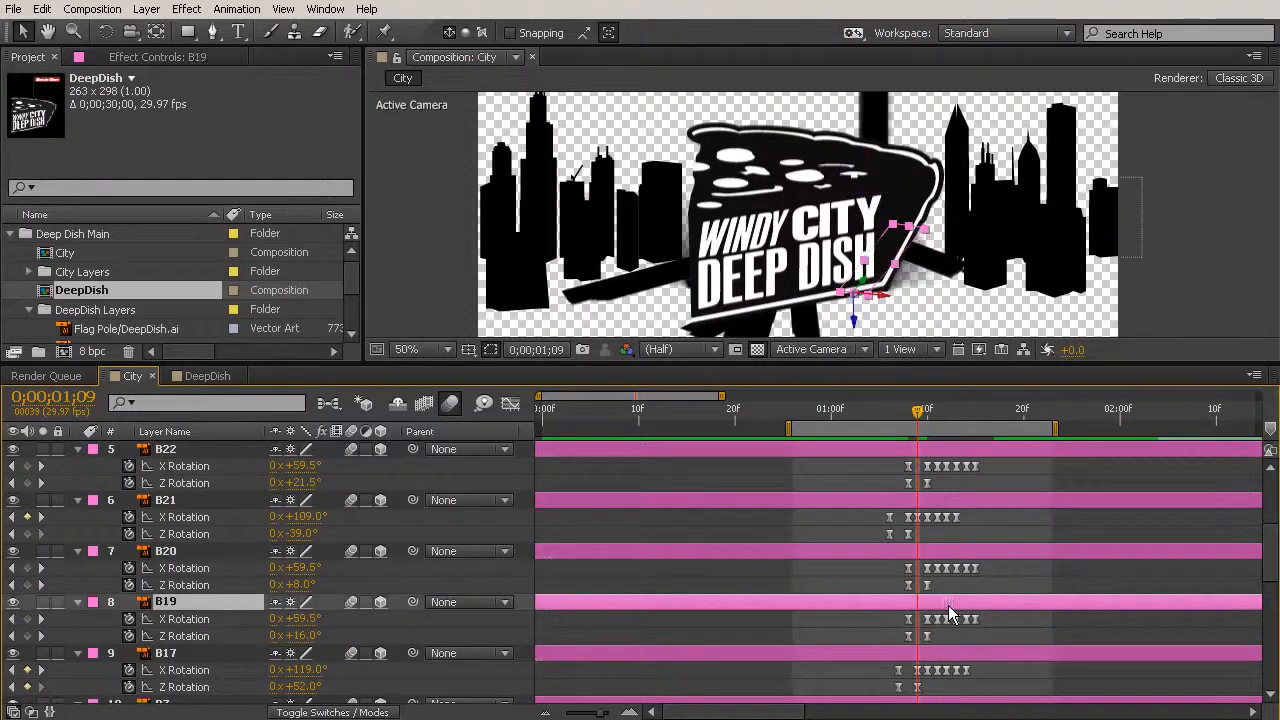
- Shift layer B16 two frames earlier, checking the buildings' fall up to 0;00;01;09
scroll(993, 665, down, 2)
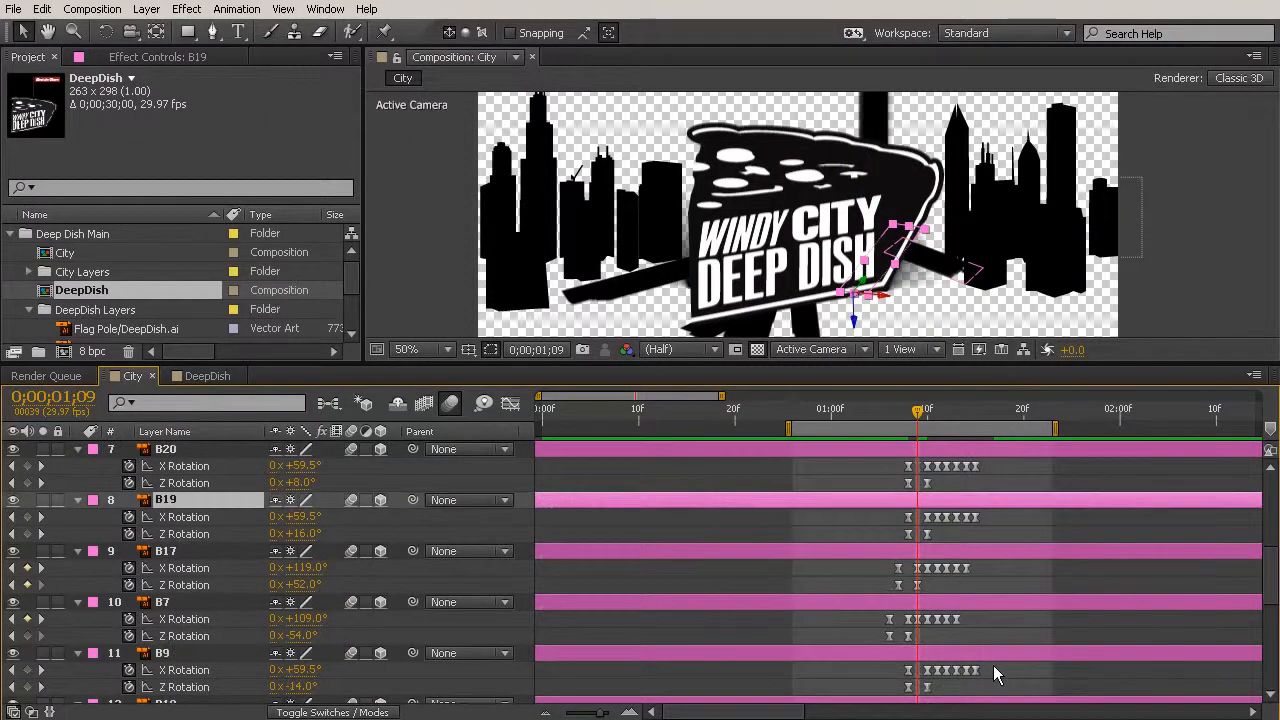
scroll(993, 665, down, 1)
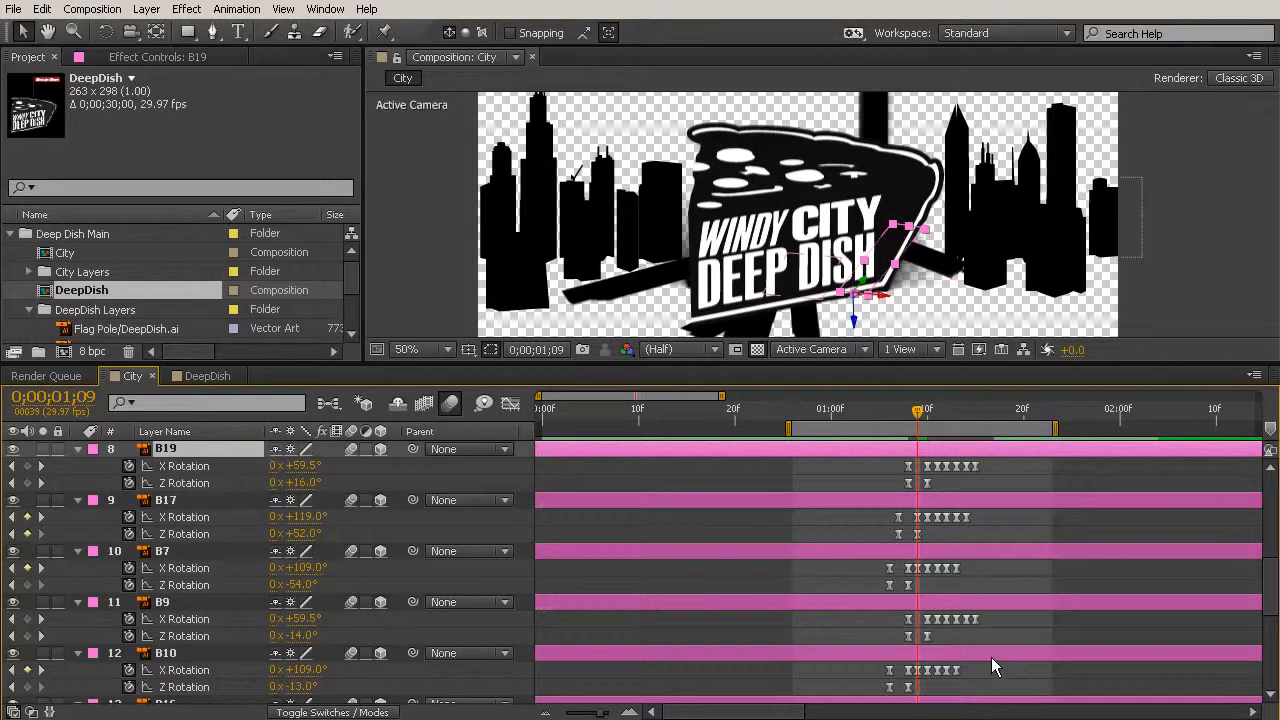
scroll(991, 657, down, 1)
click(937, 650)
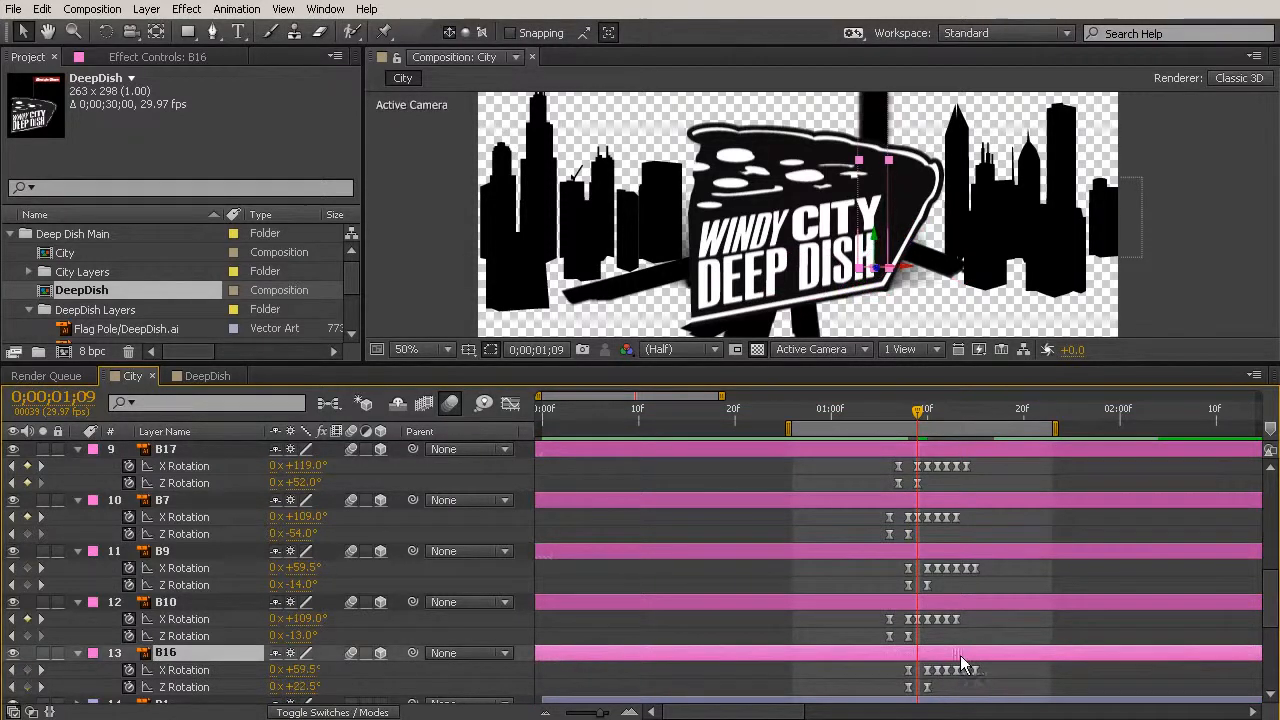
drag(966, 660, 956, 661)
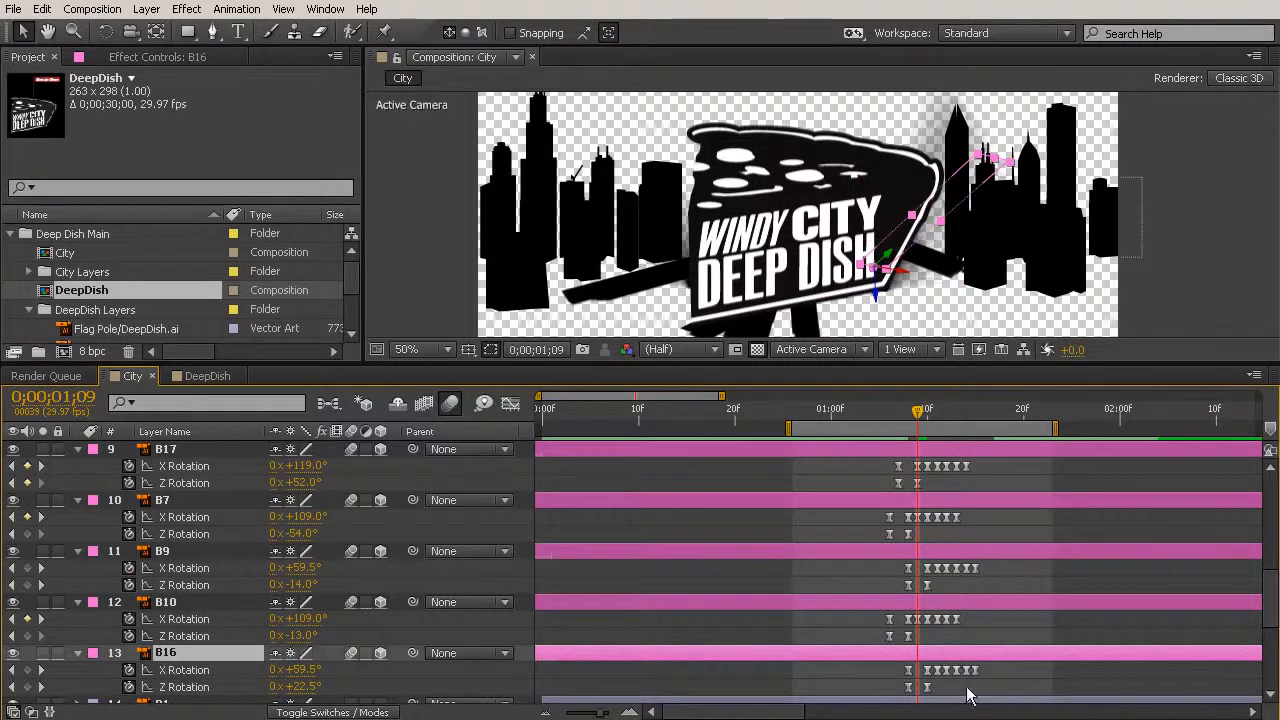
drag(860, 405, 922, 440)
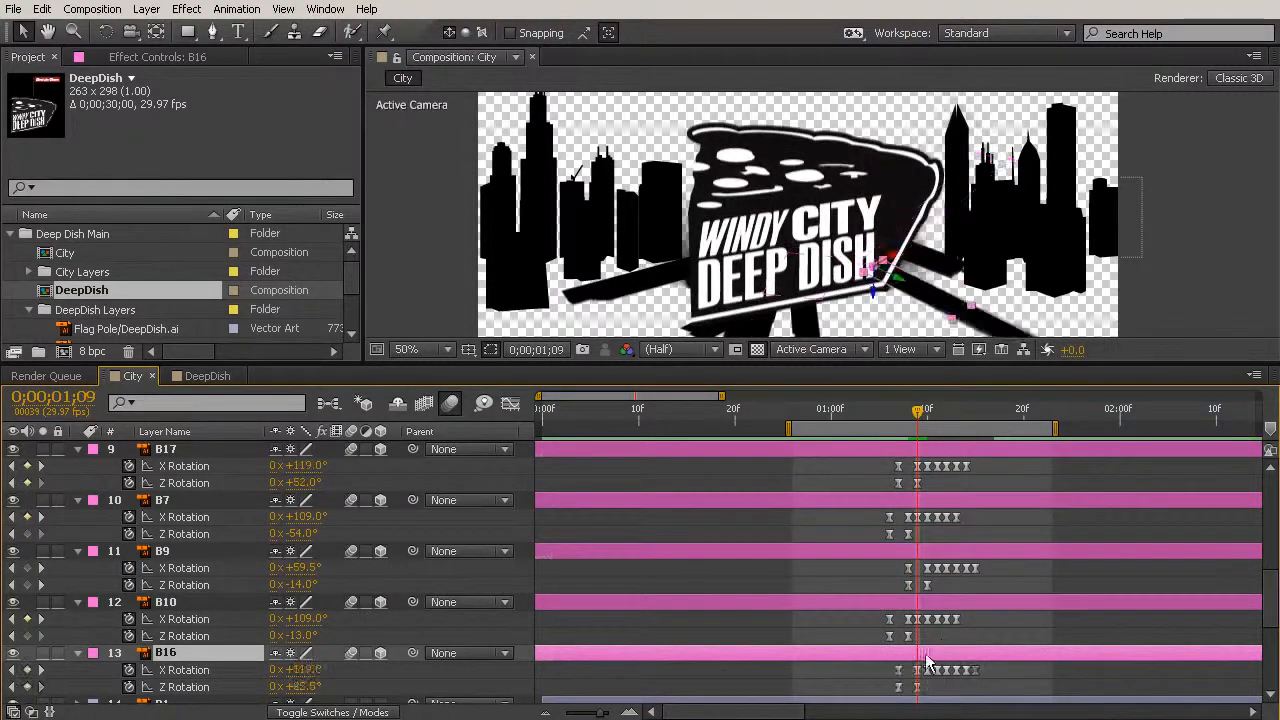
- Move to 0;00;01;11, enlarge the composition viewer to show the whole frame, and preview the animation
click(898, 436)
drag(898, 434, 911, 522)
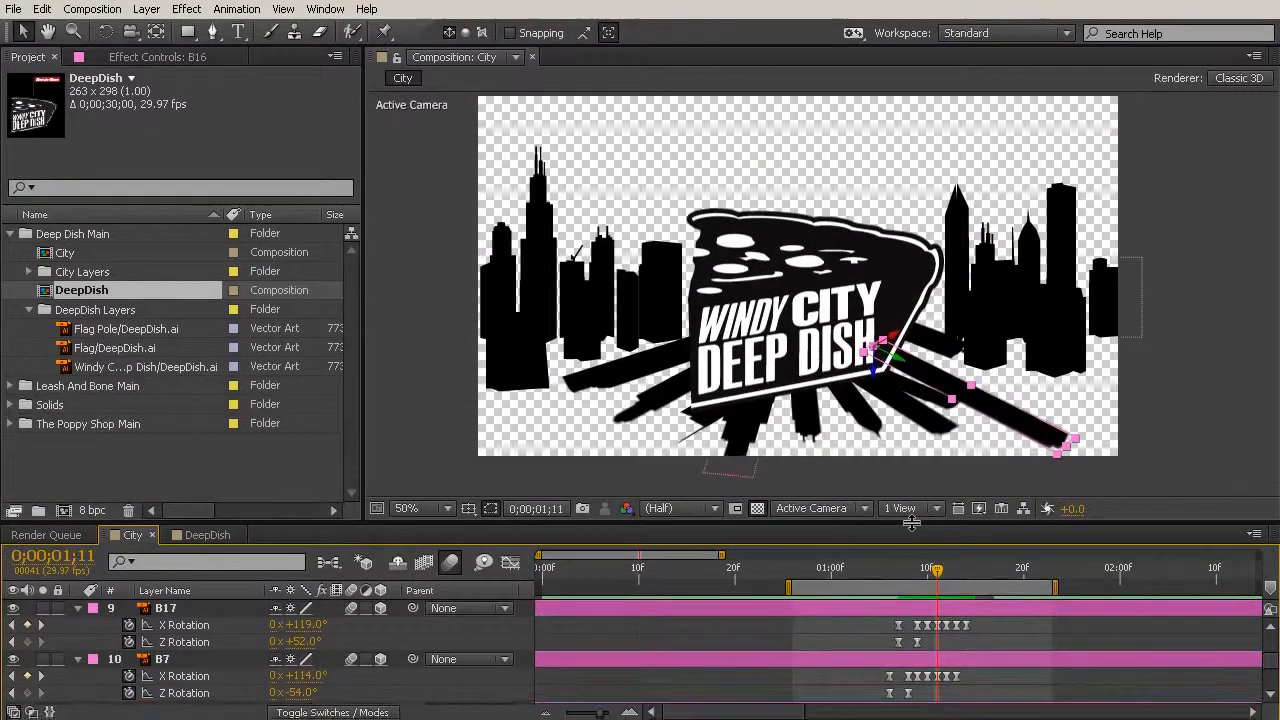
key(KP_0)
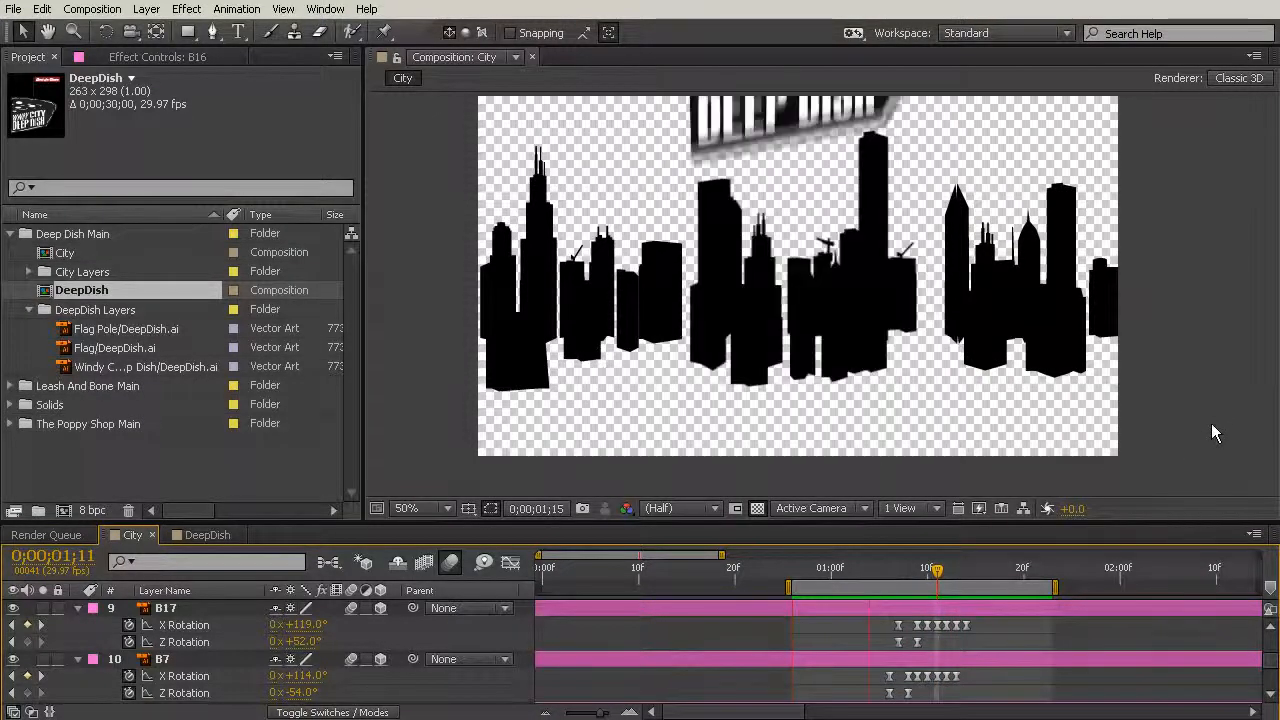
key(space)
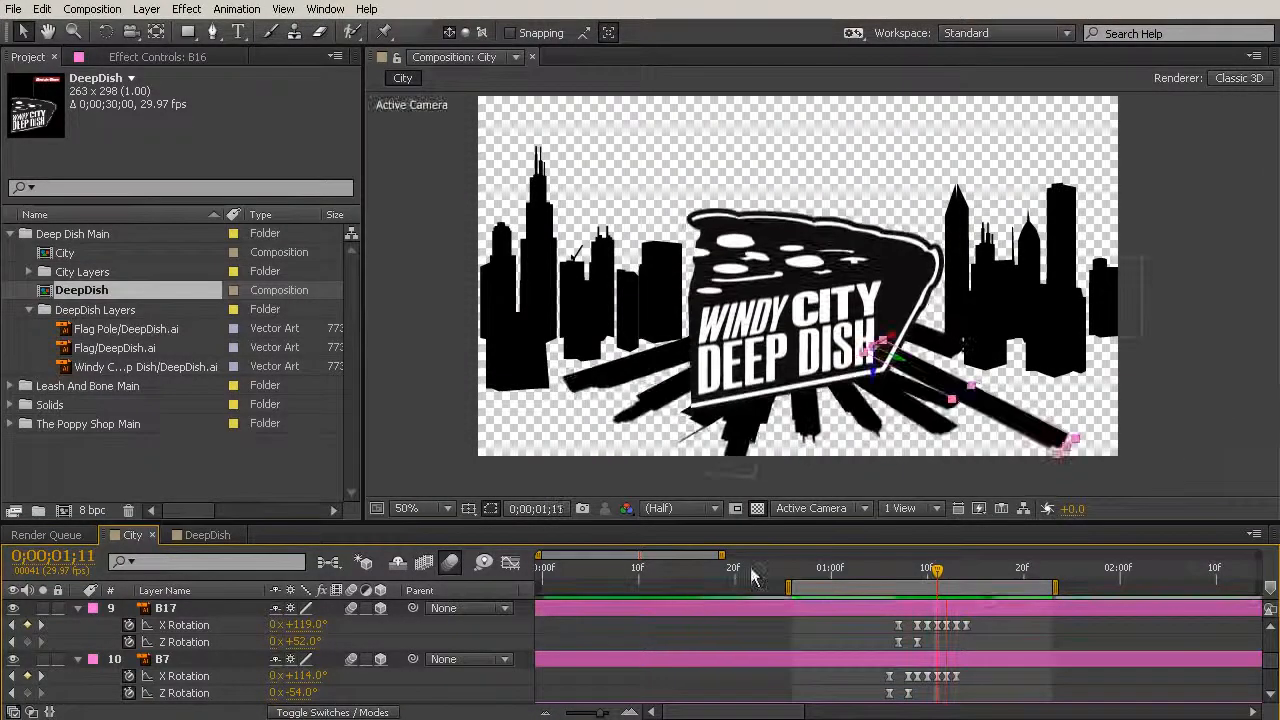
- Scrub from the logo's impact at 0;00;01;08 to 0;00;01;11 and preview the staggered fall again
drag(847, 575, 907, 604)
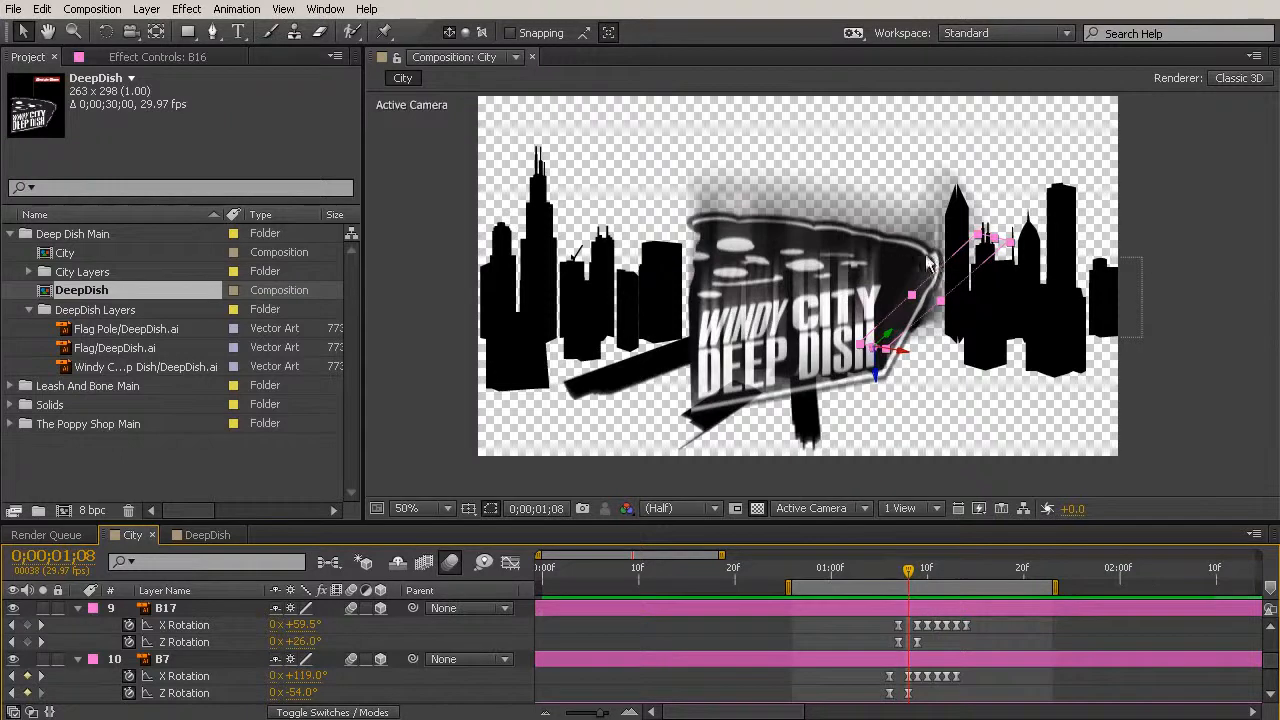
mouse_move(914, 572)
mouse_down()
mouse_move(924, 583)
mouse_move(878, 596)
mouse_move(975, 623)
mouse_move(850, 580)
mouse_move(932, 568)
mouse_up()
key(KP_0)
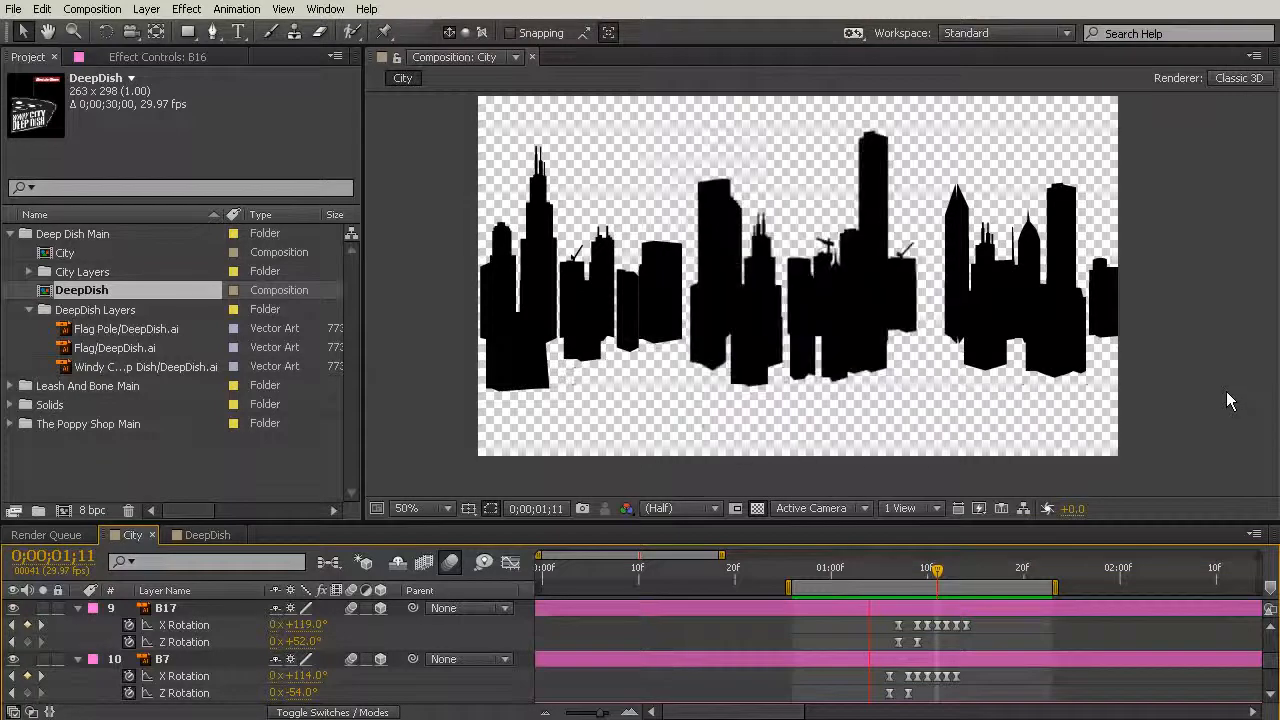
key(space)
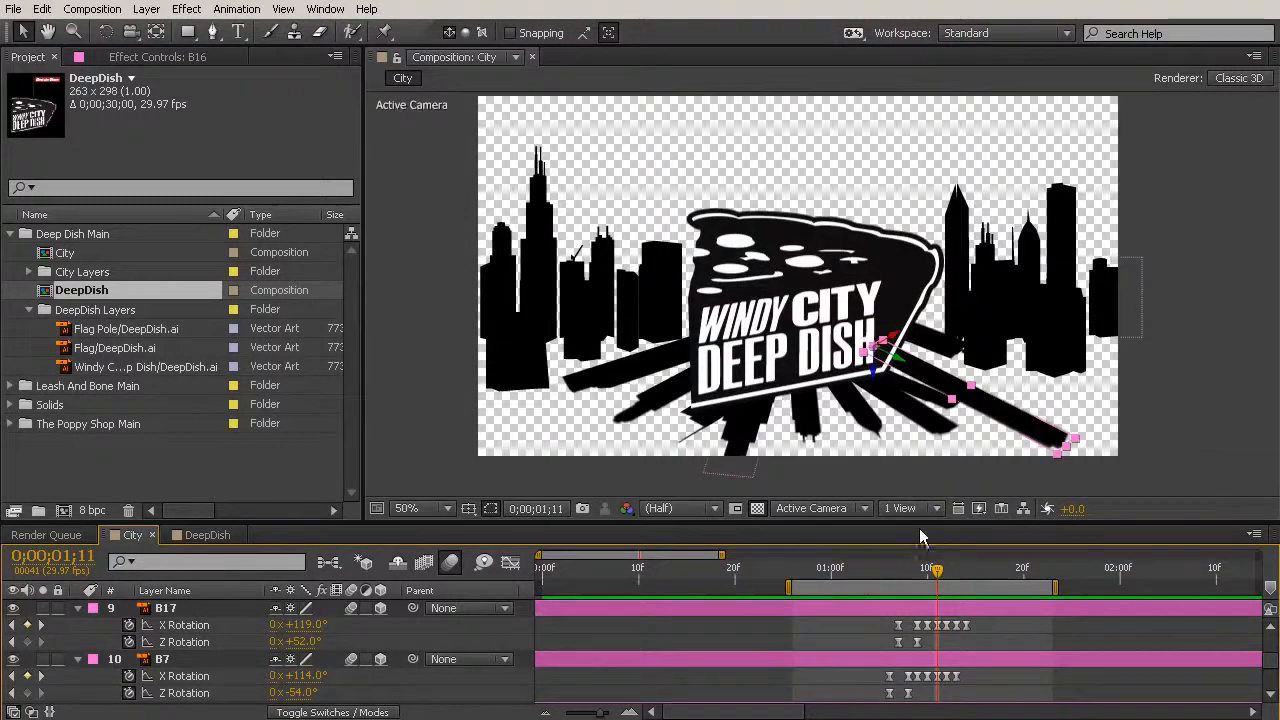